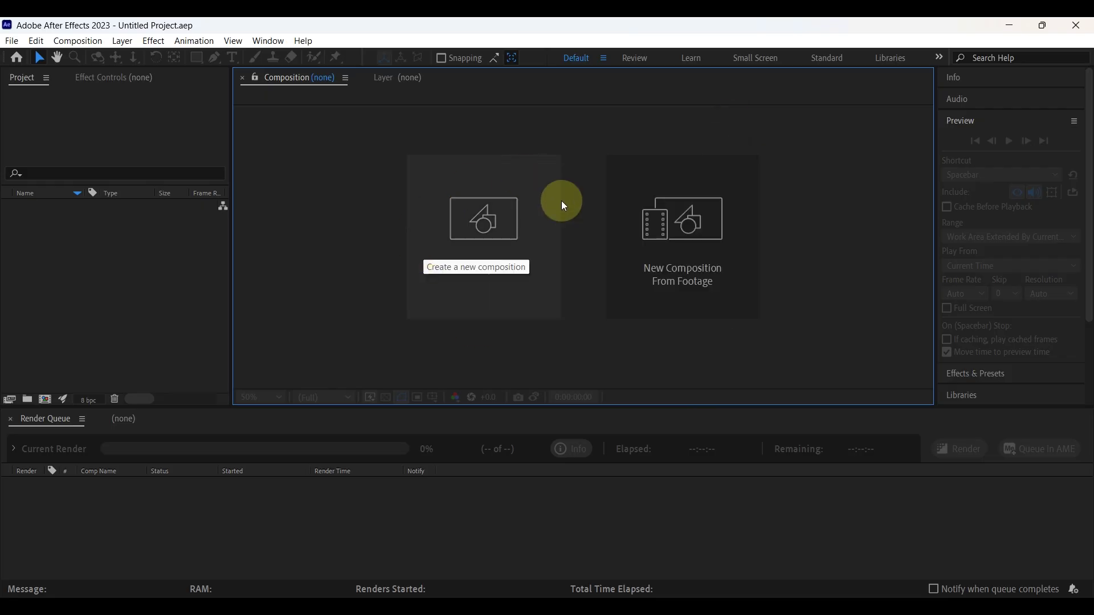
Step: Set up a new composition named MC at 30 fps with a 10-second duration
click(491, 260)
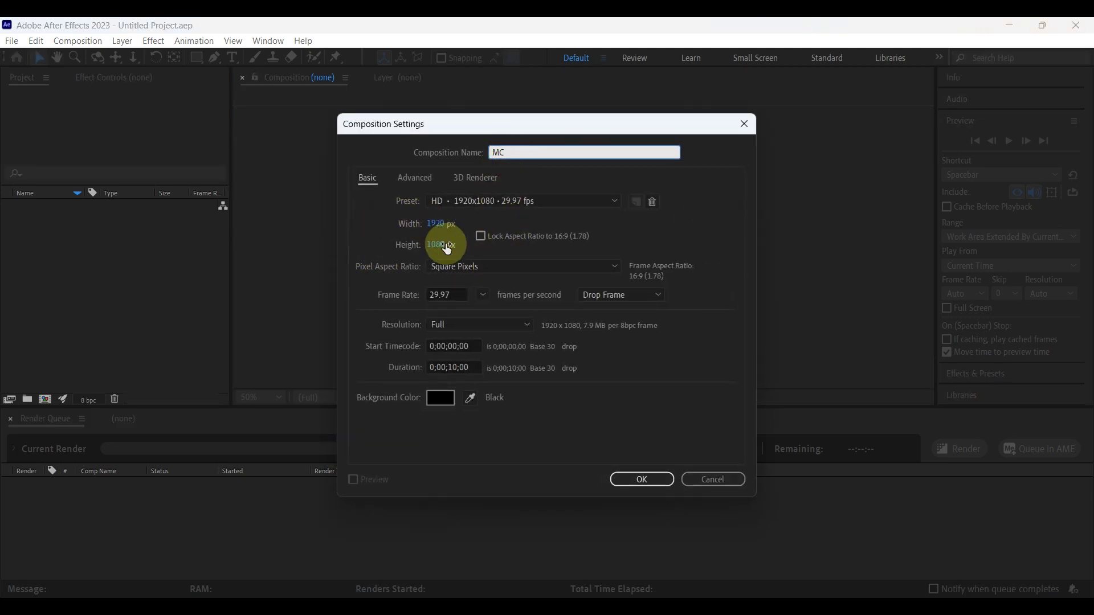
click(486, 295)
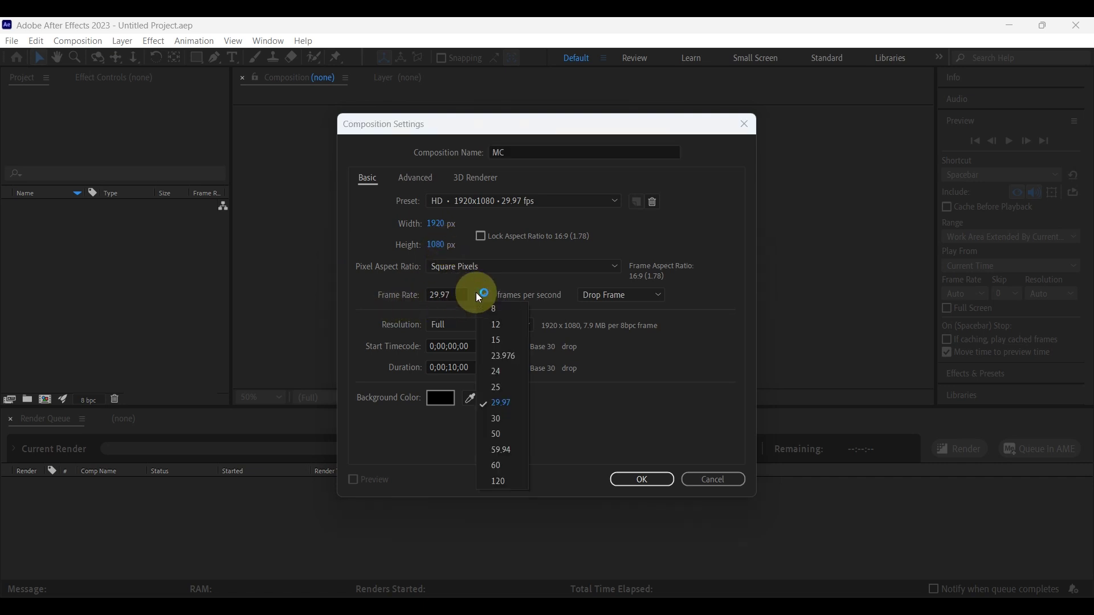
click(505, 419)
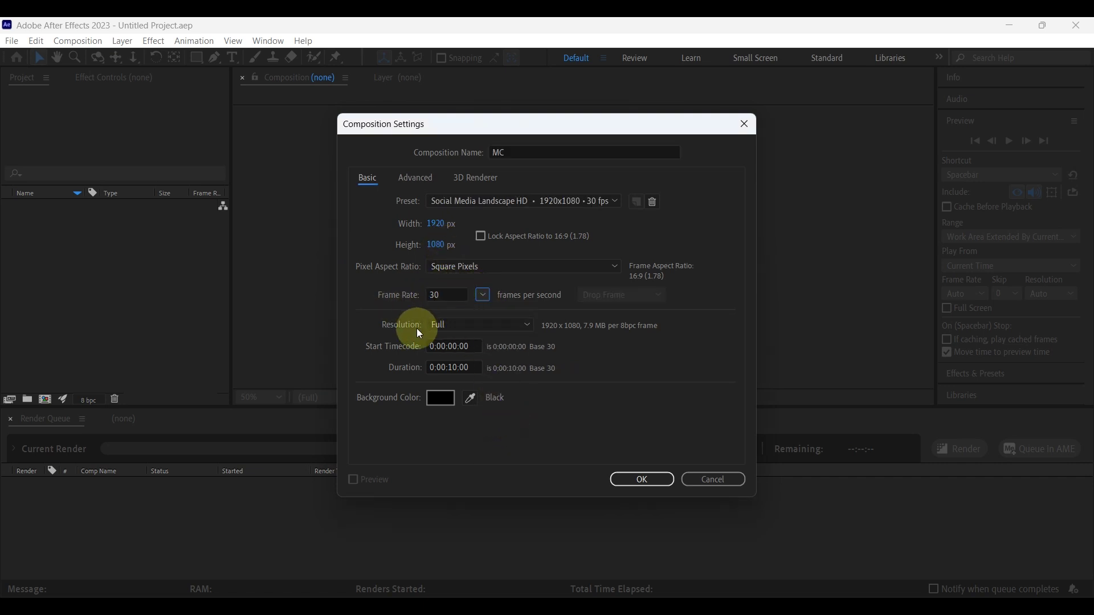
click(455, 367)
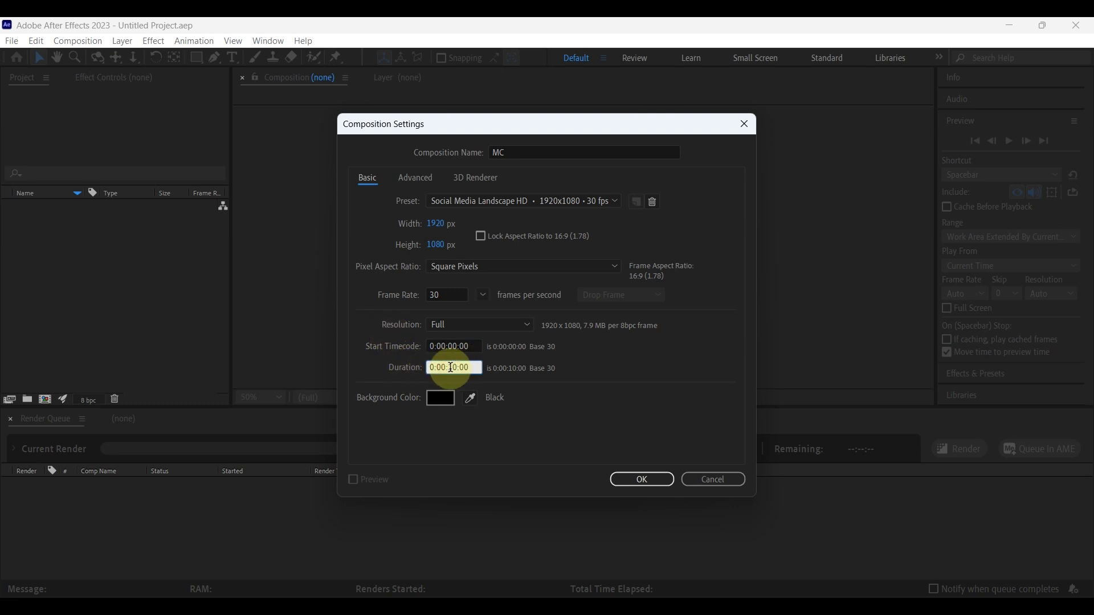
click(644, 477)
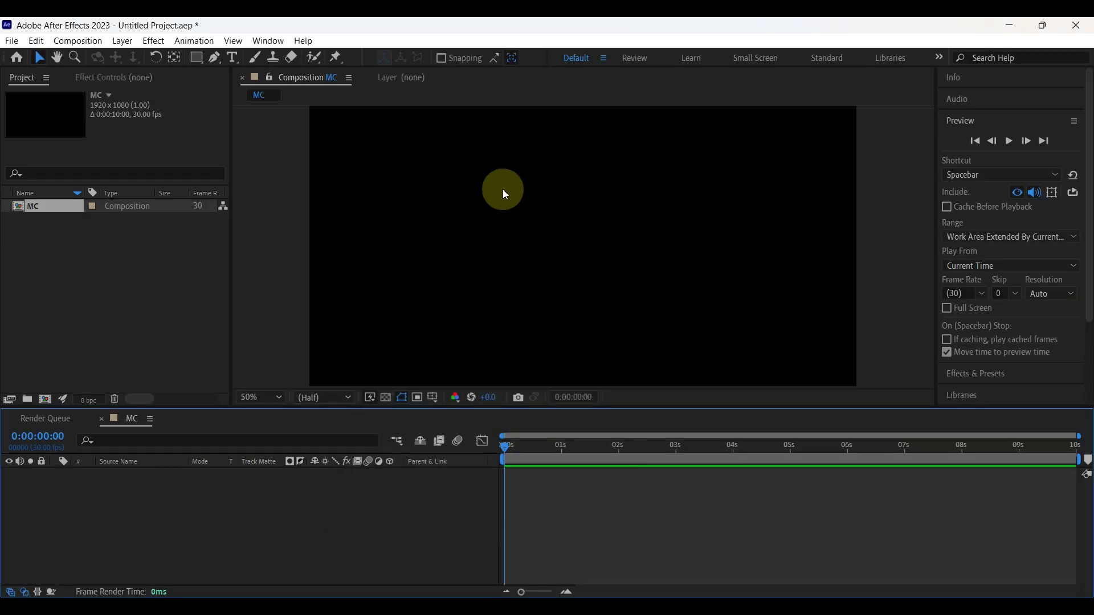
Step: Fit the MC composition in the viewer and deselect it in the project list
click(282, 403)
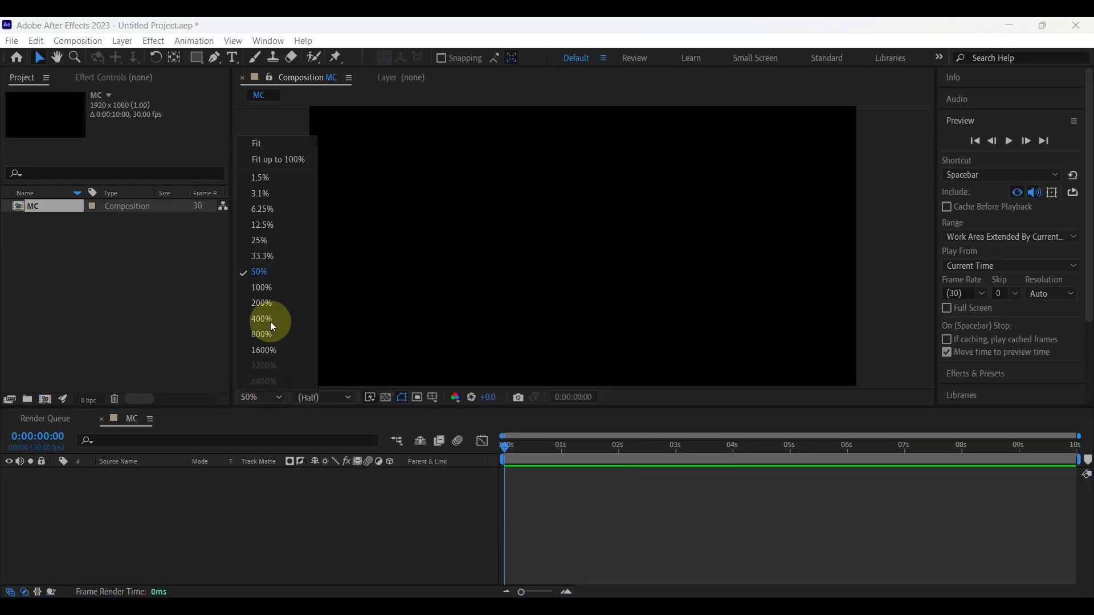
click(268, 158)
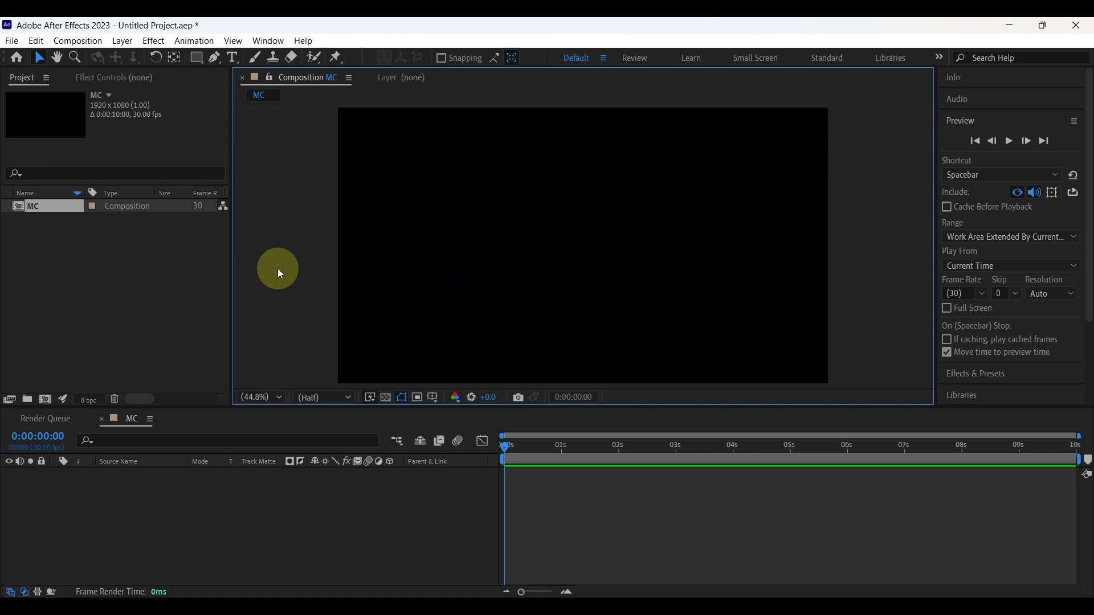
click(99, 263)
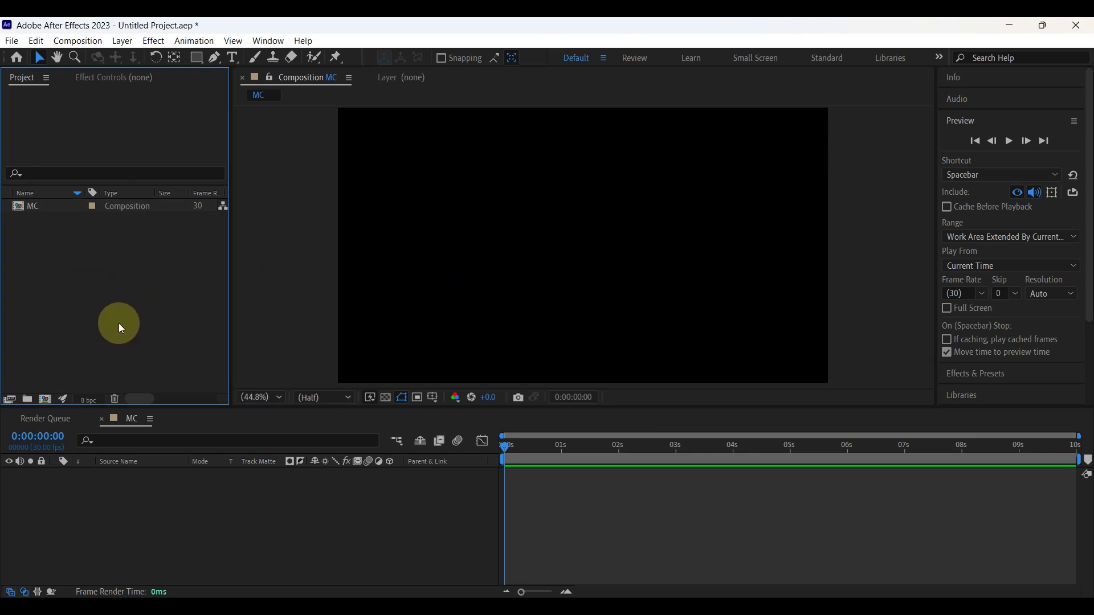
Step: Import logo.png and Map.mp4 together, then select logo.png in the Project panel
double_click(103, 286)
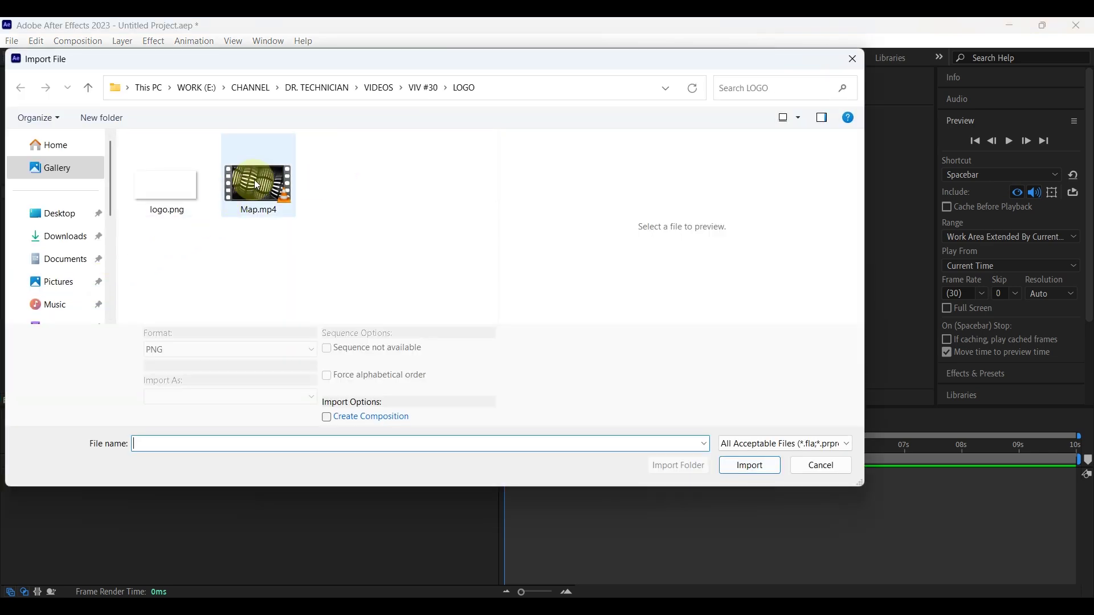
click(183, 200)
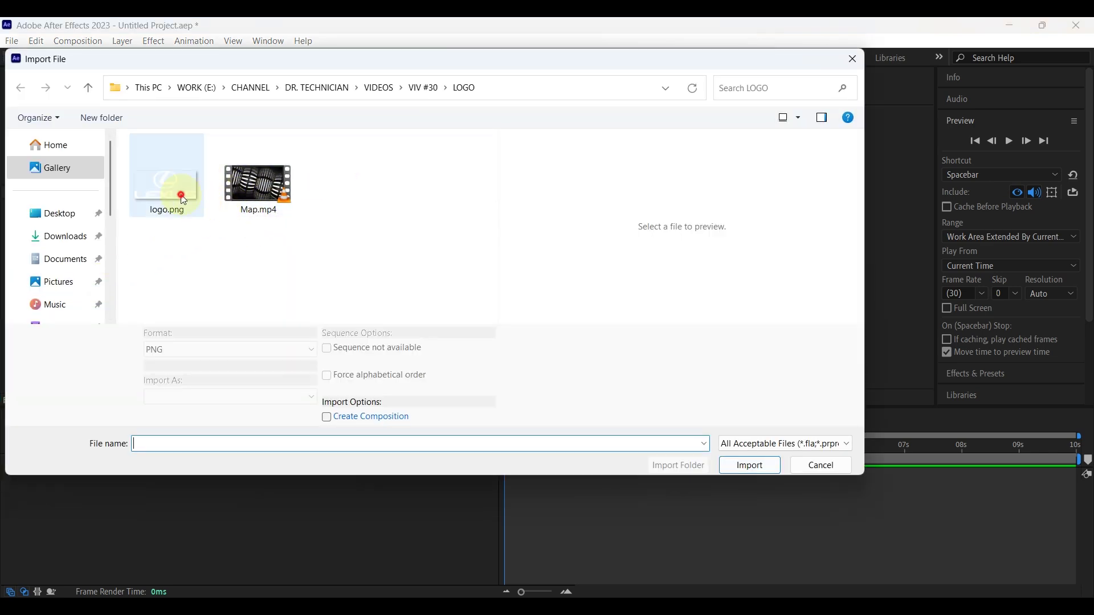
ctrl+click(268, 197)
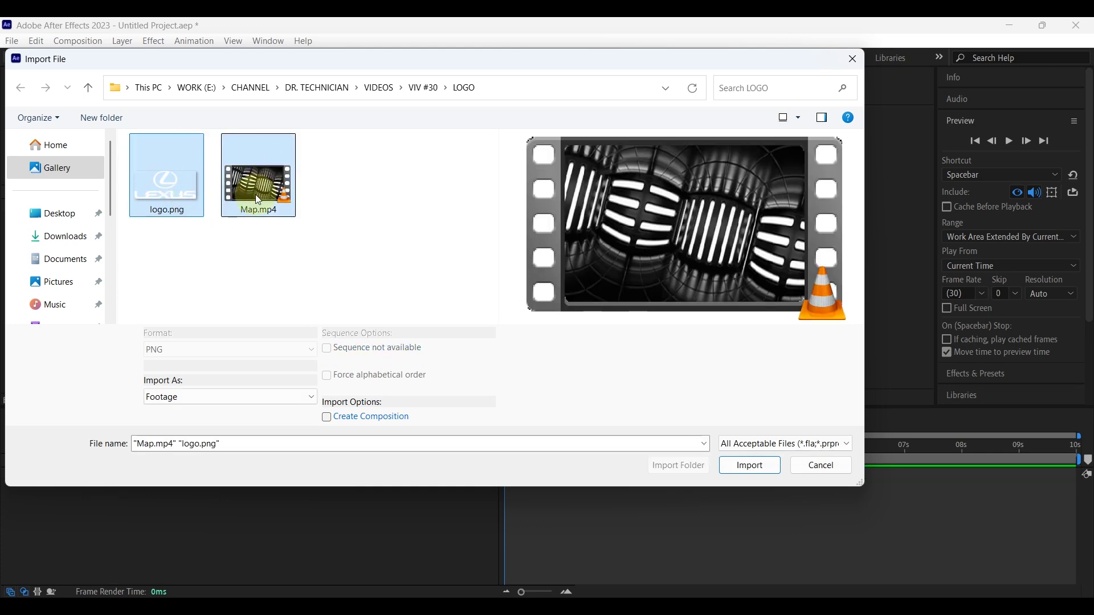
click(751, 465)
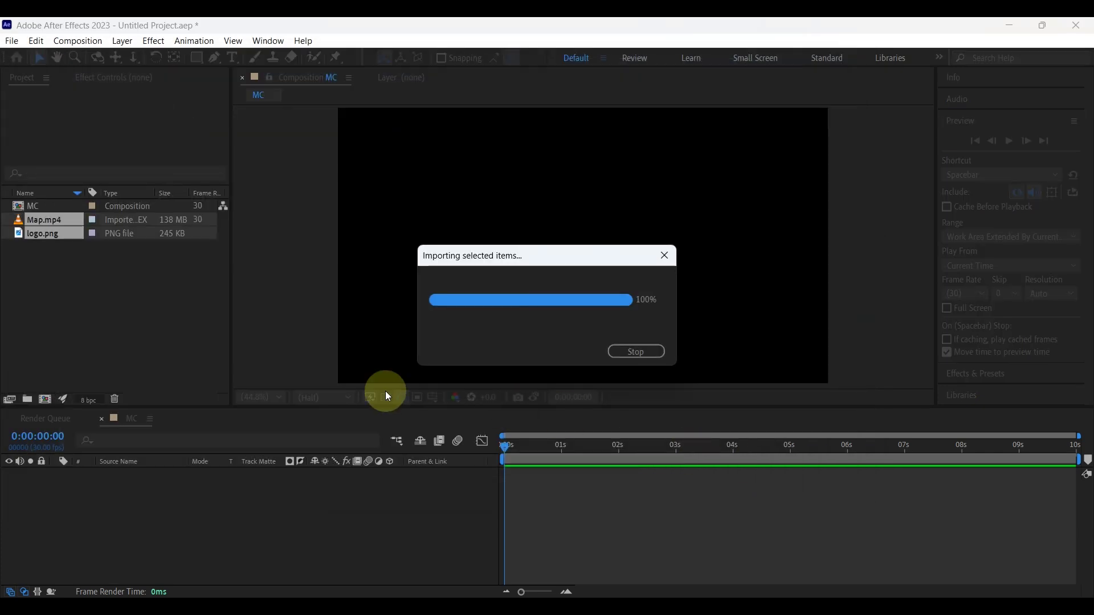
click(56, 252)
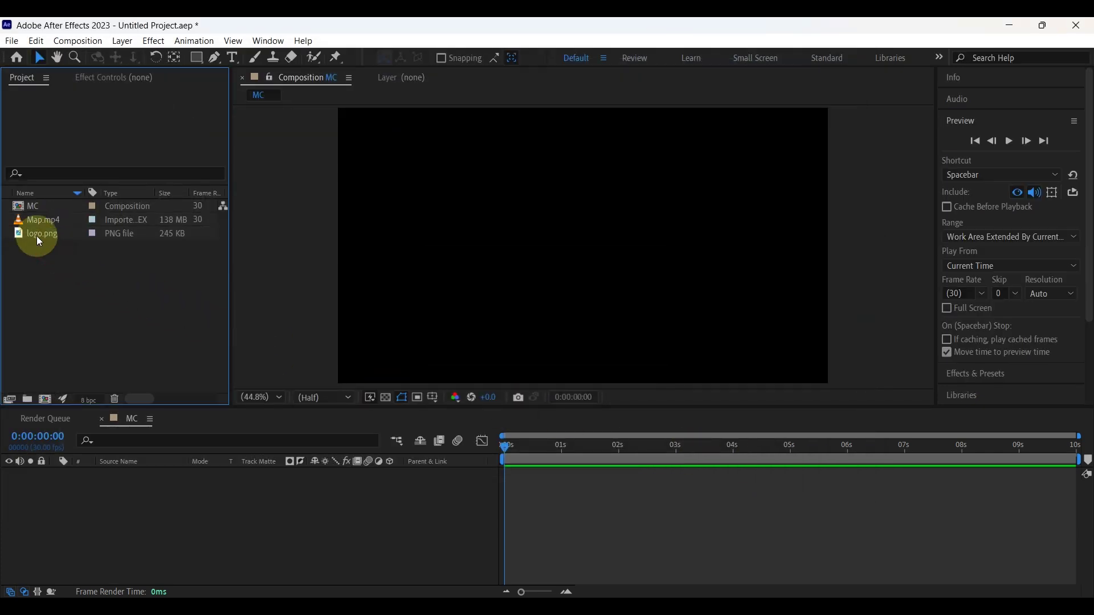
click(45, 236)
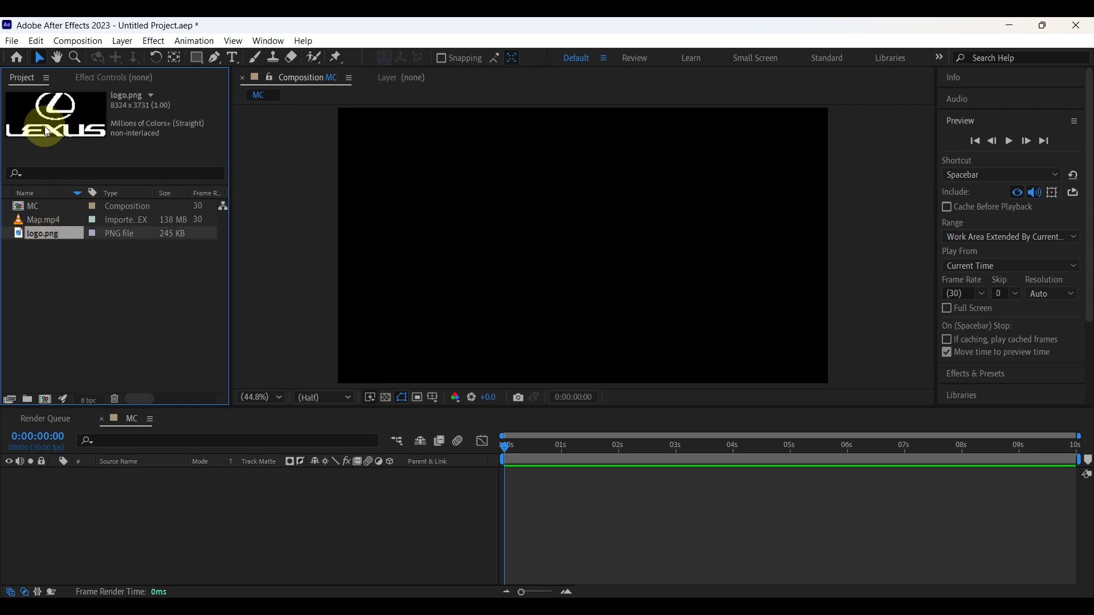
Step: Add logo.png as a layer in MC and set its Scale to 10%
drag(53, 235, 107, 474)
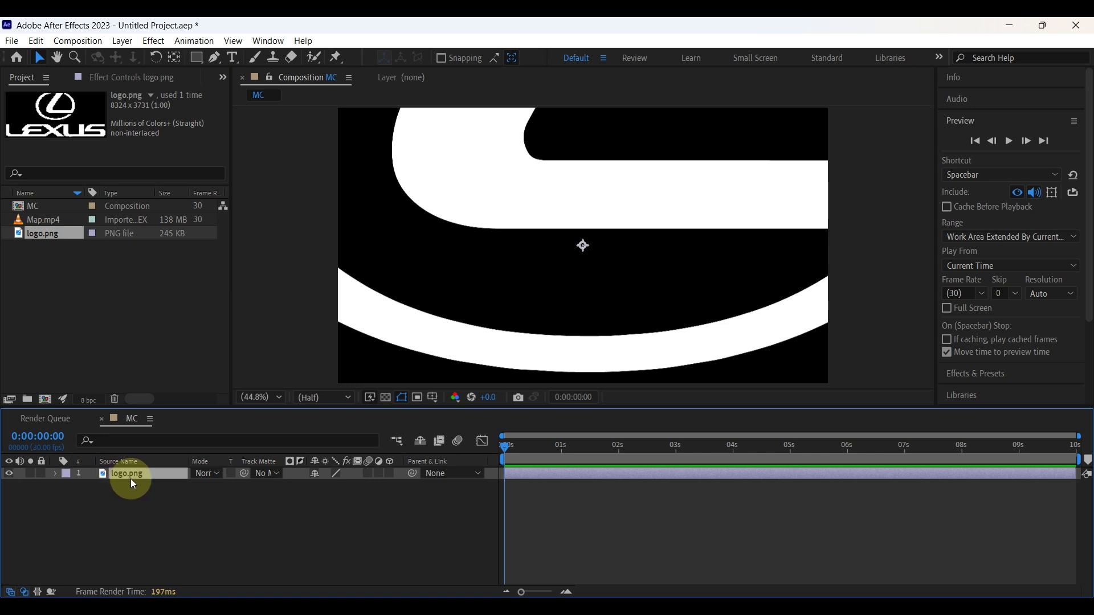
key(s)
click(329, 485)
text(10)
key(Return)
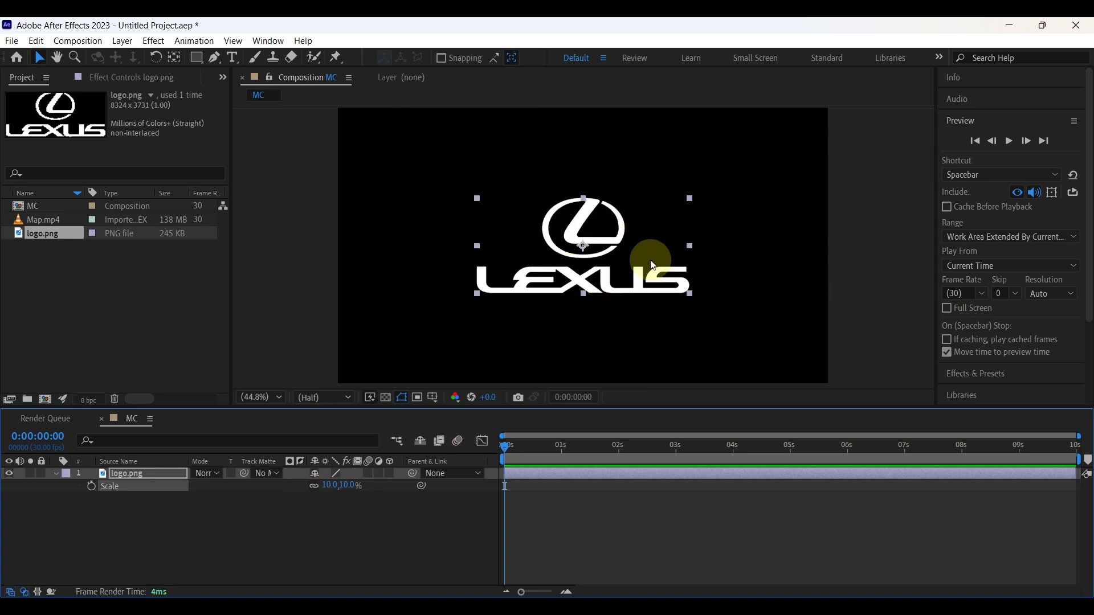
Step: Center the logo vertically with the Align panel and collapse its layer properties
scroll(1067, 276, down, 6)
click(947, 397)
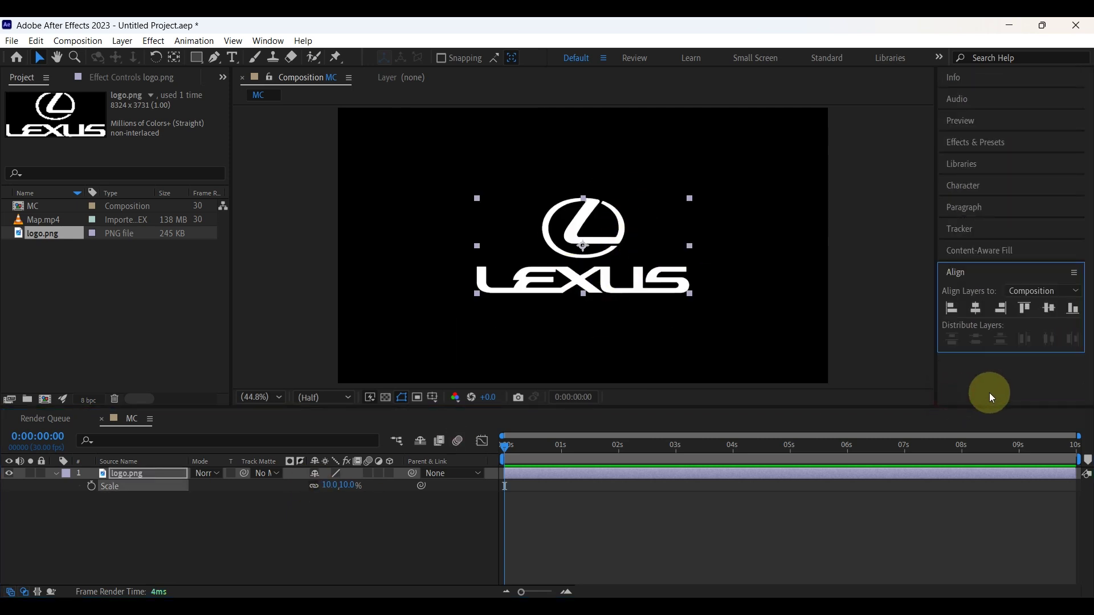
click(1049, 309)
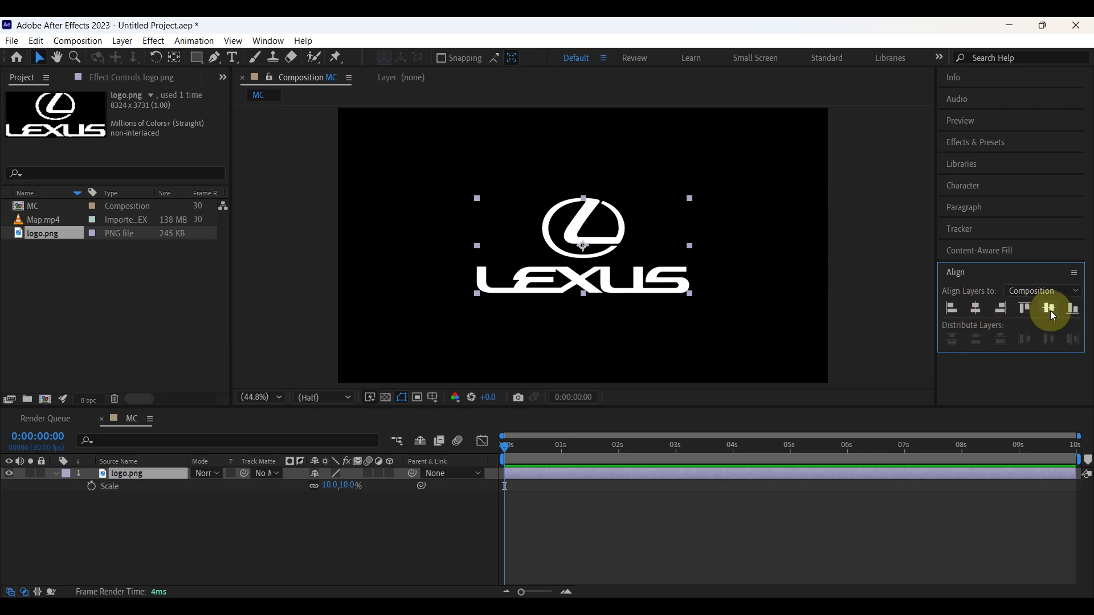
click(263, 553)
click(55, 473)
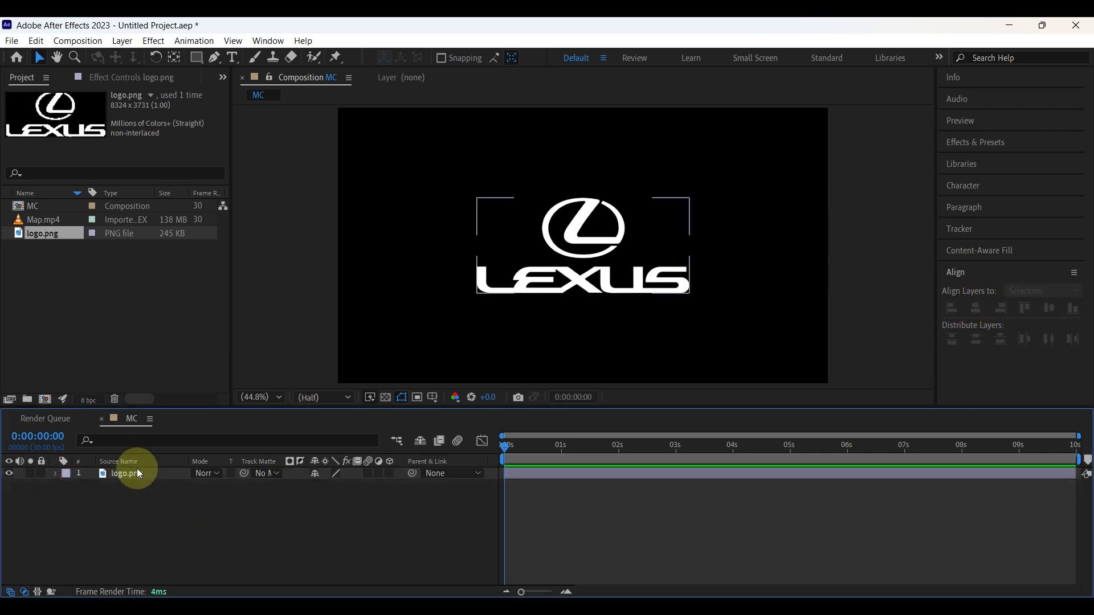
click(129, 474)
Step: Pre-compose the logo.png layer as 'logo', moving all attributes into it
right_click(131, 472)
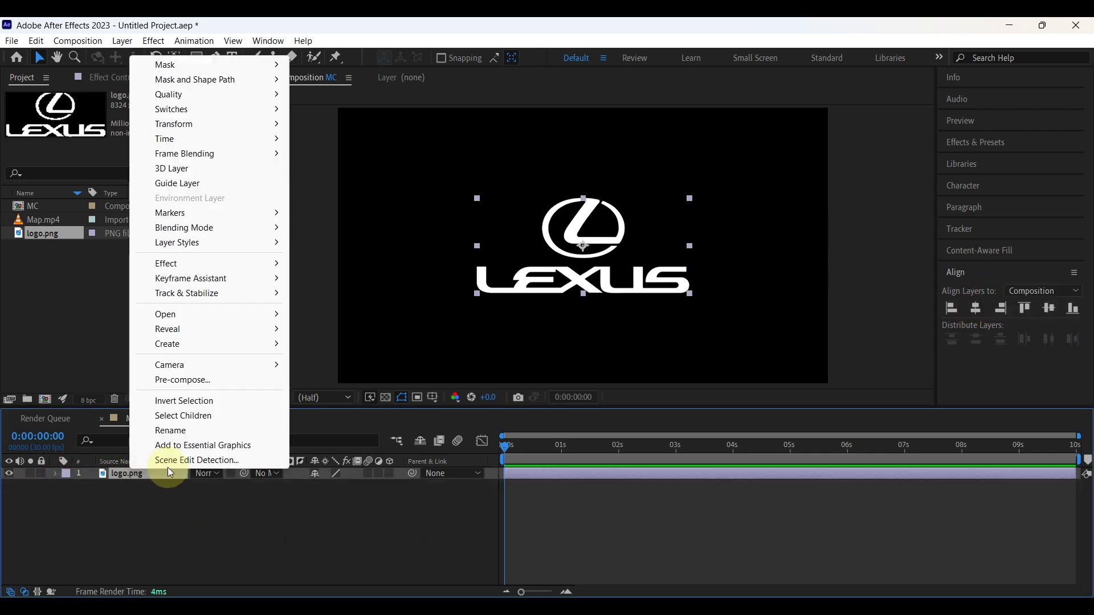
click(176, 382)
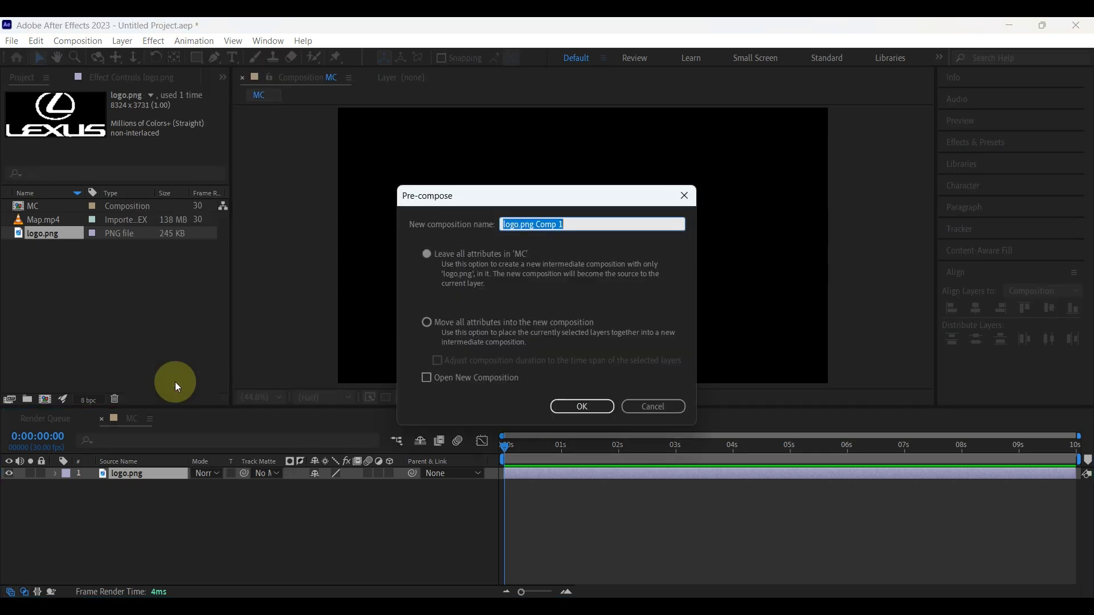
text(logo)
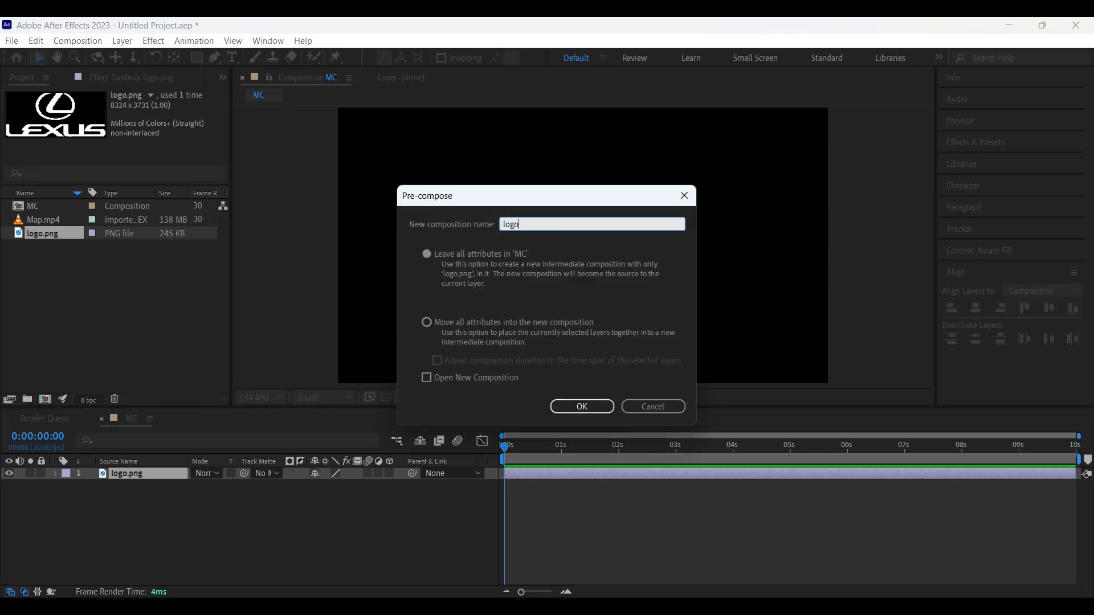
click(430, 322)
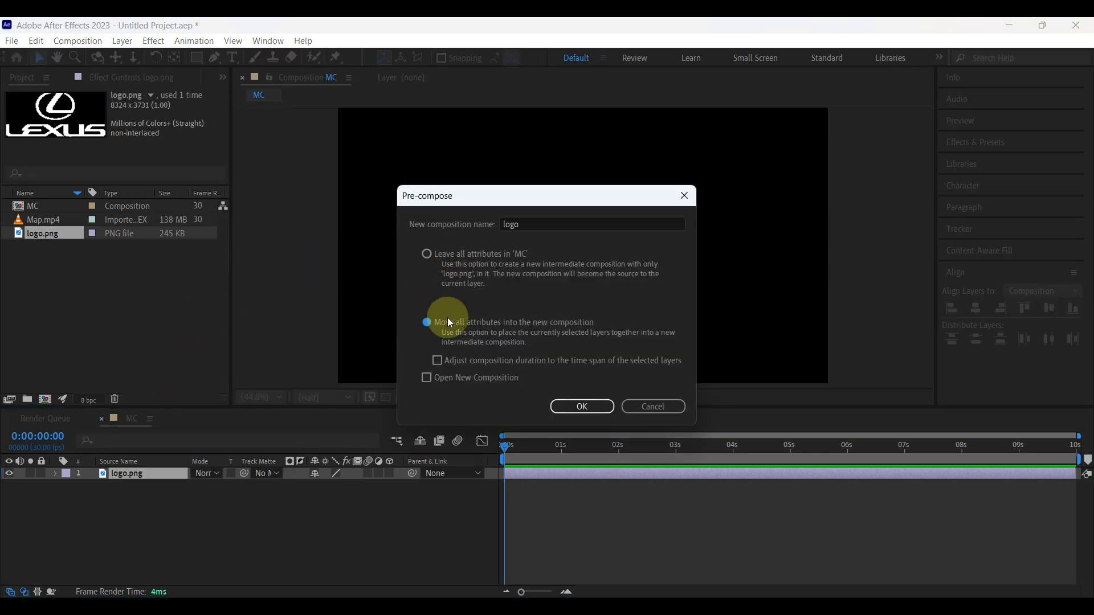
click(588, 407)
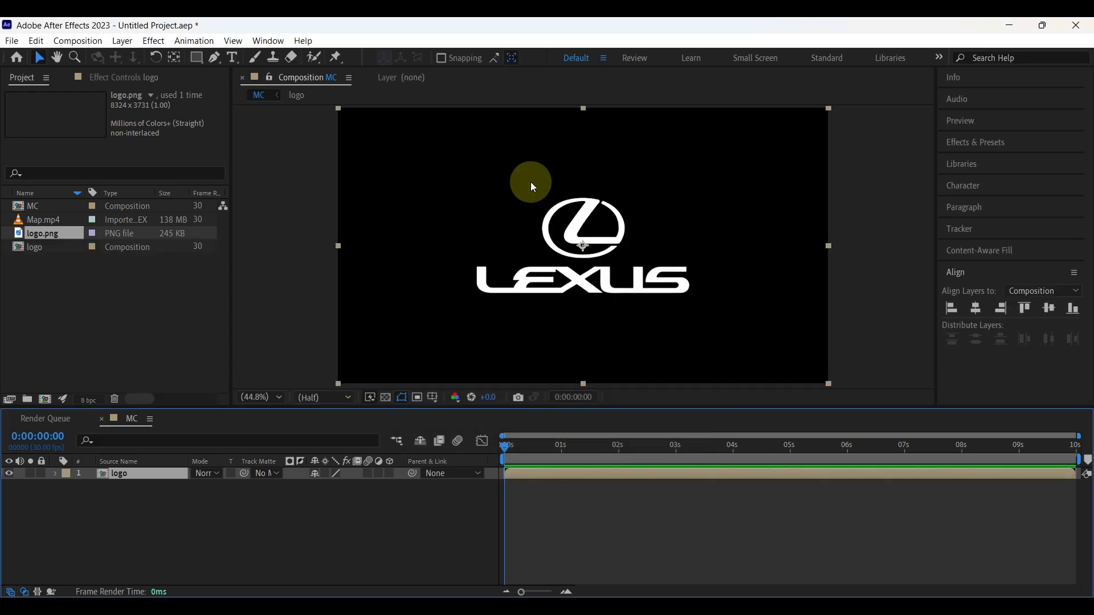
Step: Add Map.mp4 below the logo layer and pre-compose it into a composition named 'Map'
drag(44, 221, 122, 491)
mouse_move(511, 446)
mouse_down()
mouse_move(819, 448)
mouse_move(510, 450)
mouse_up()
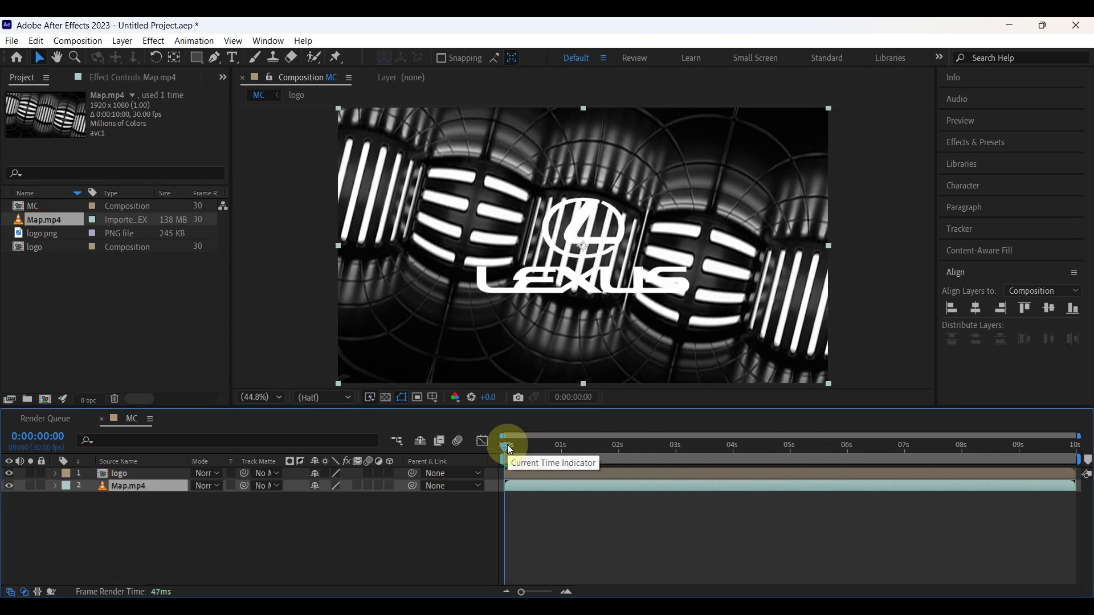
right_click(130, 490)
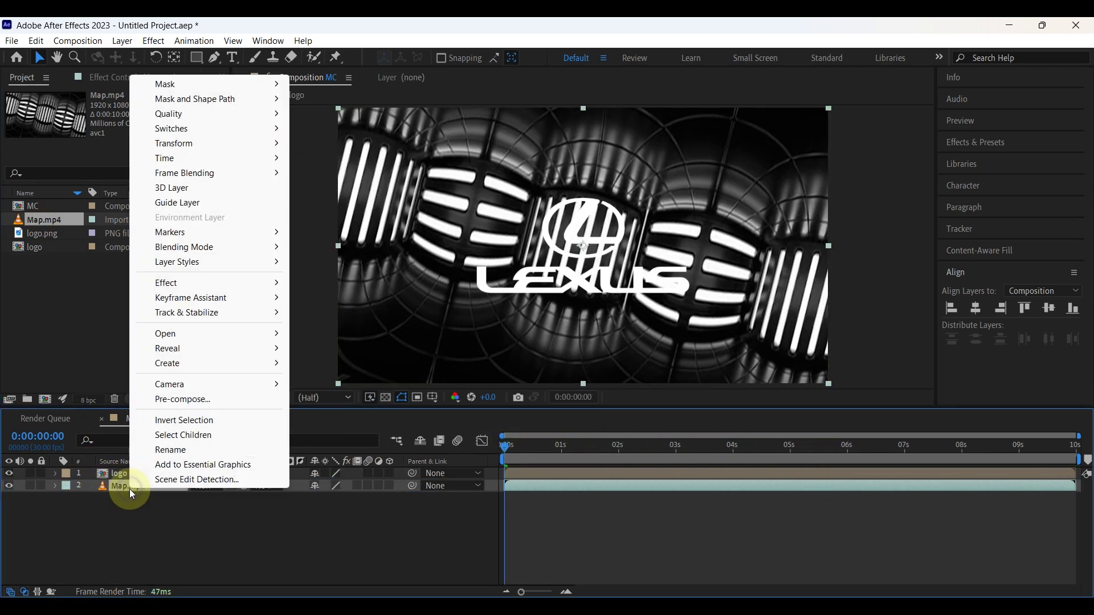
click(179, 399)
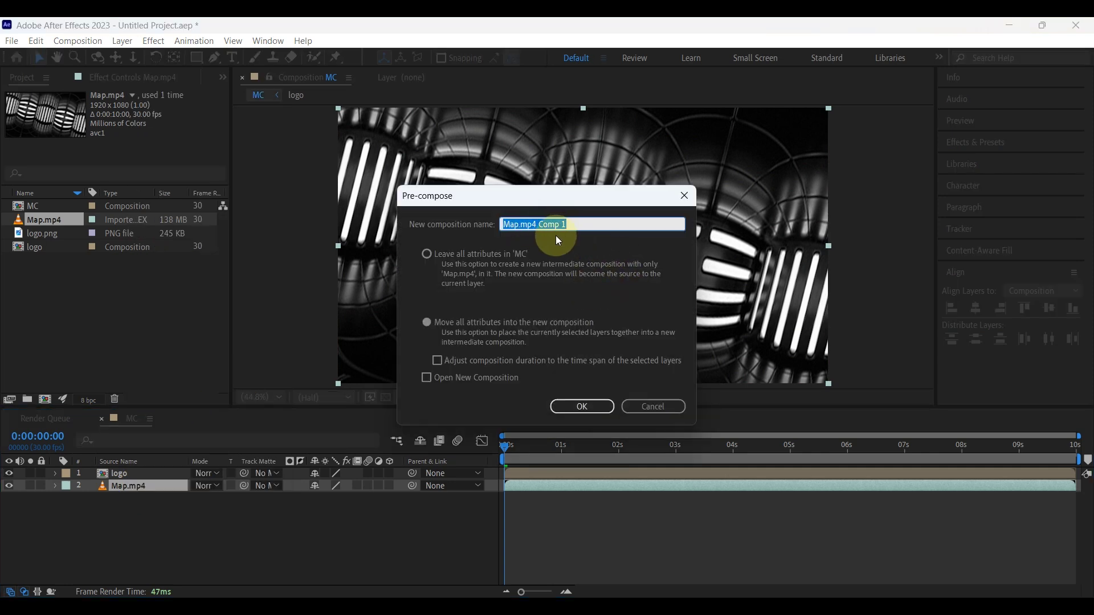
text(Map)
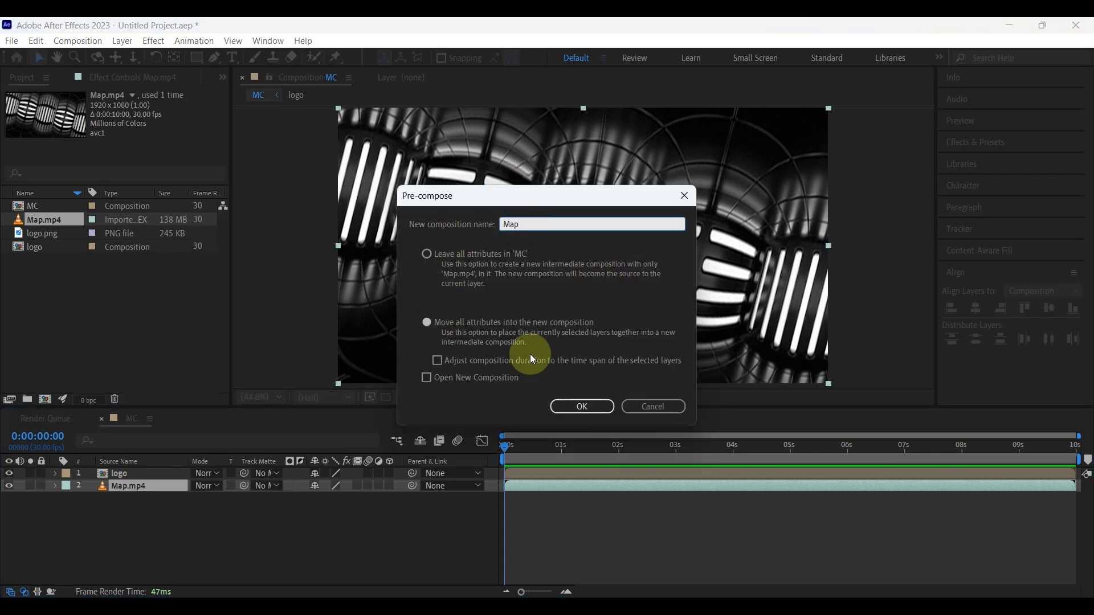
click(573, 402)
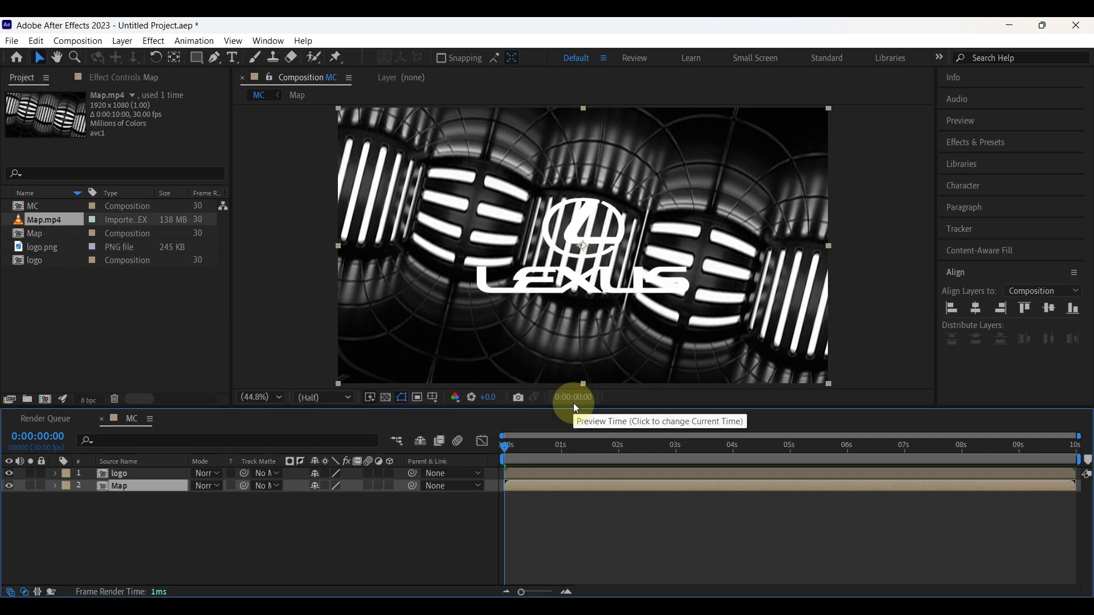
click(88, 512)
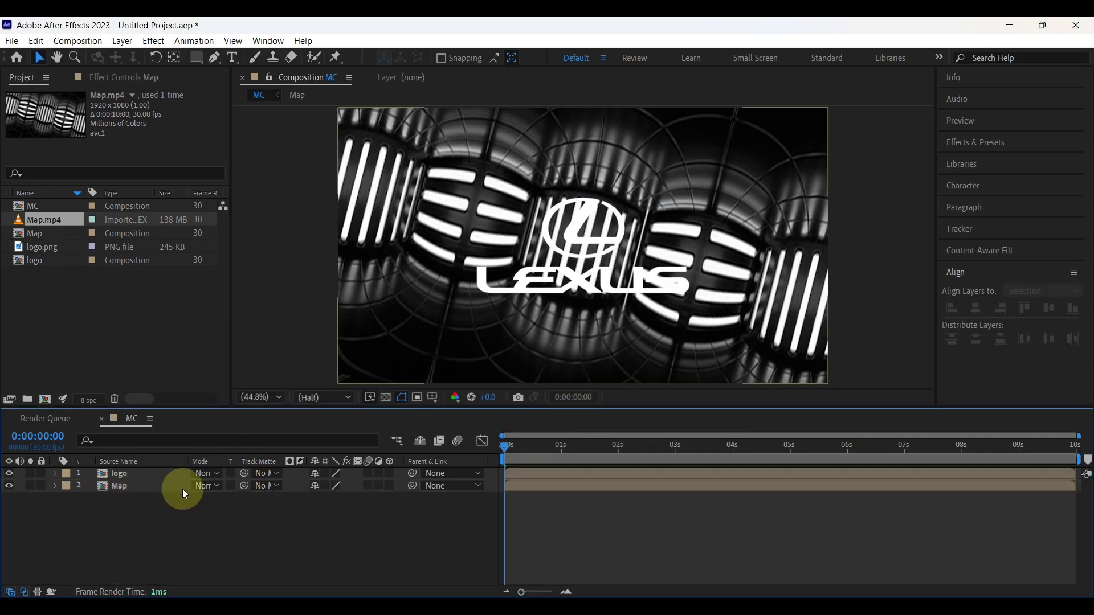
Step: Set the Map layer's Track Matte to the logo layer and switch it to Luma
click(269, 486)
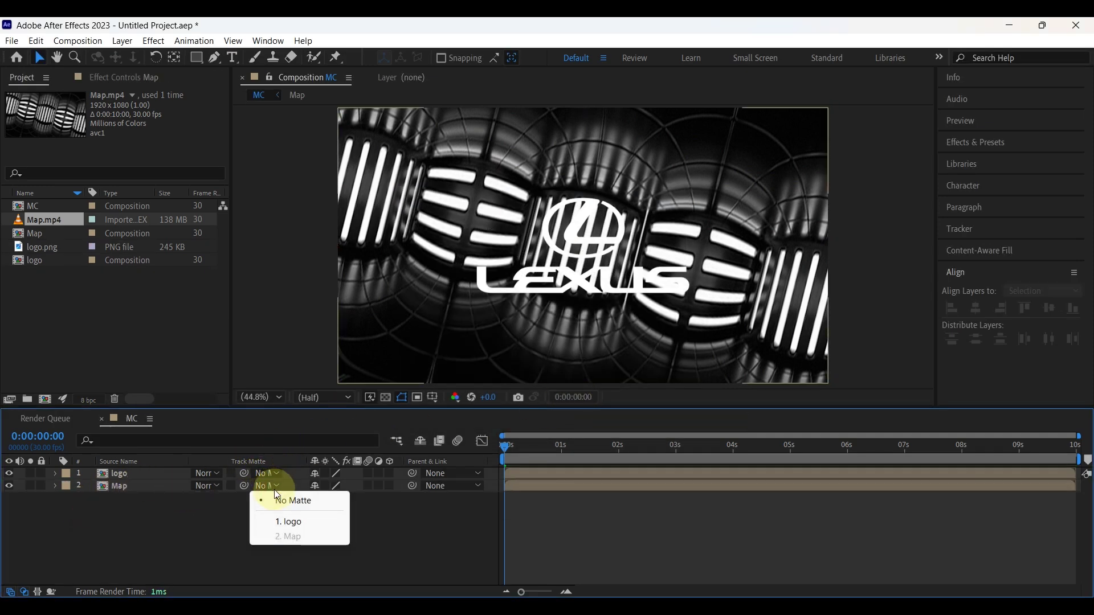
click(289, 524)
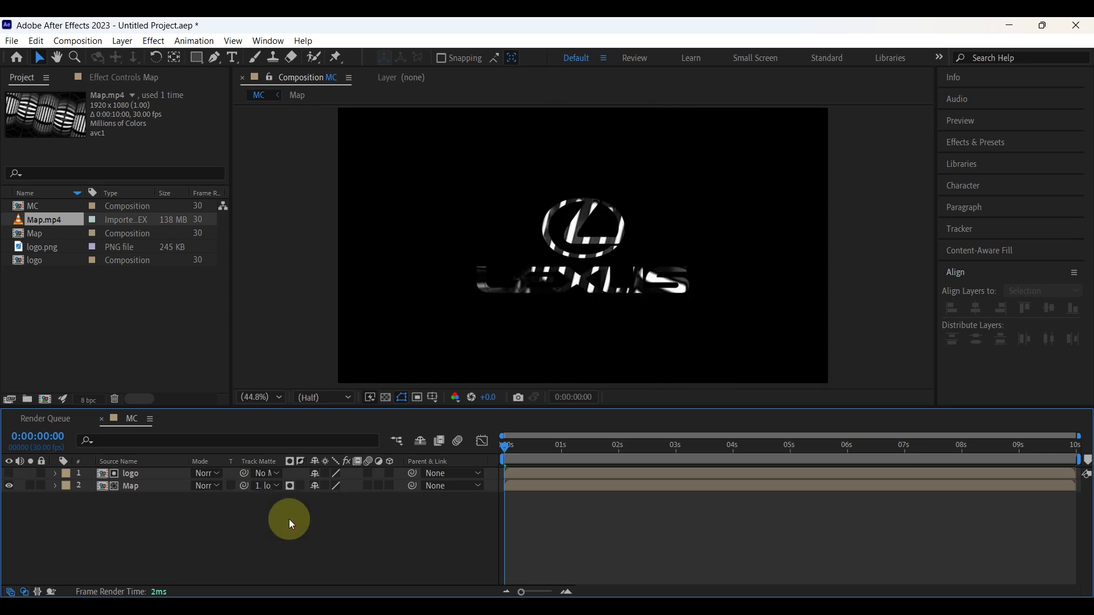
click(290, 487)
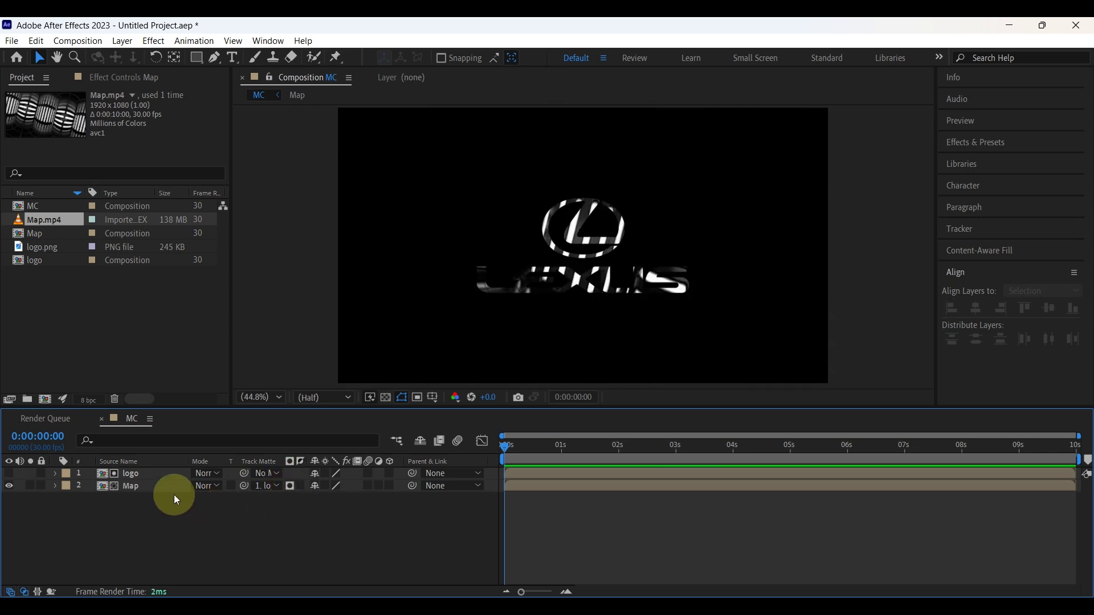
click(116, 484)
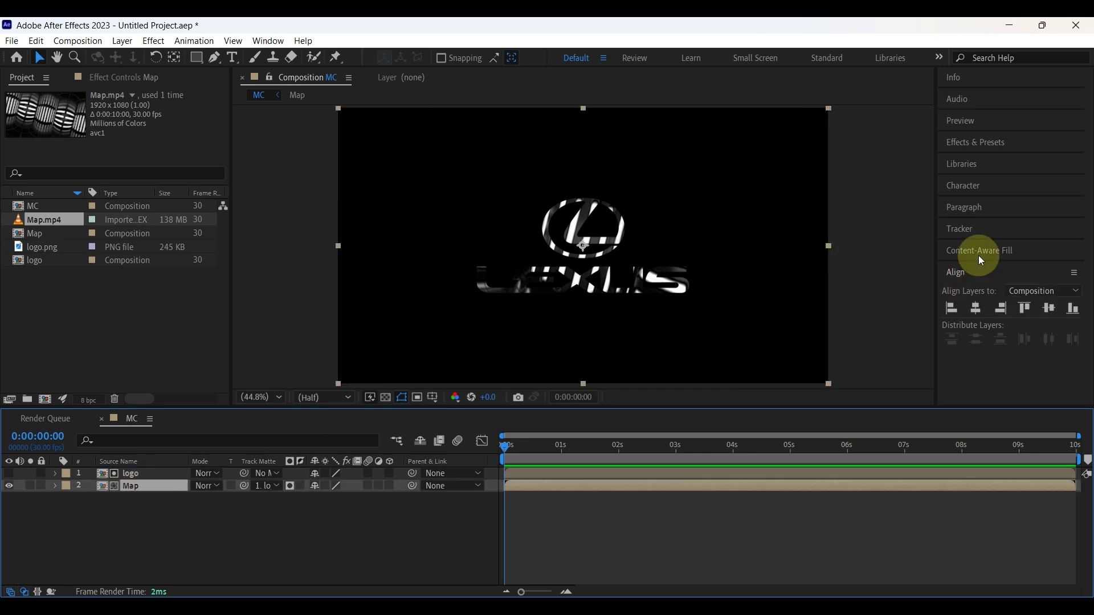
Step: Find CC Blobbylize in Effects & Presets and apply it to the Map layer
click(975, 142)
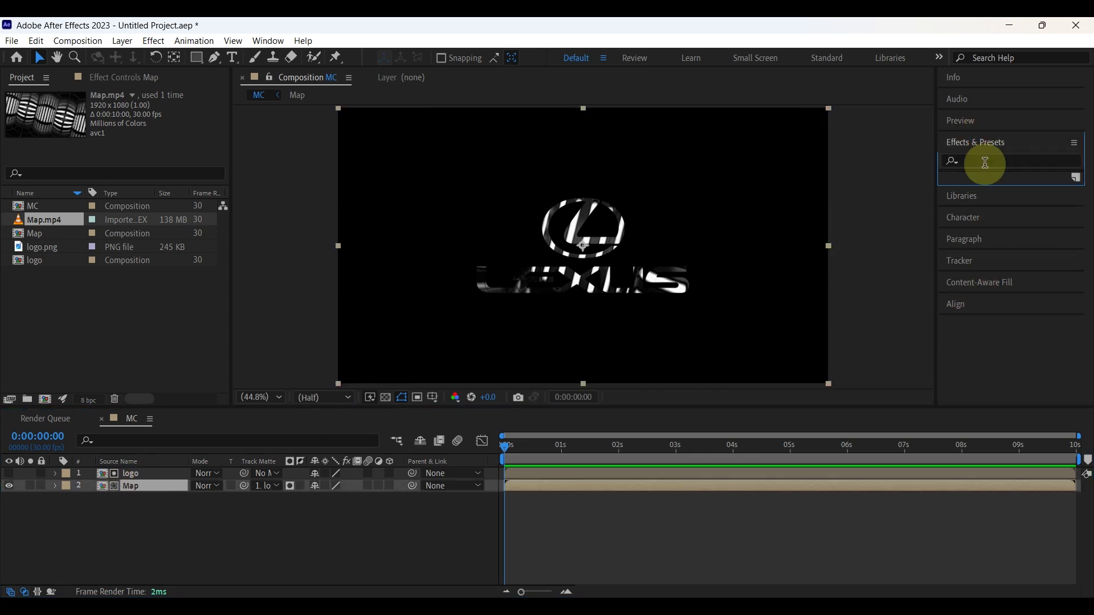
click(985, 161)
text(blobb)
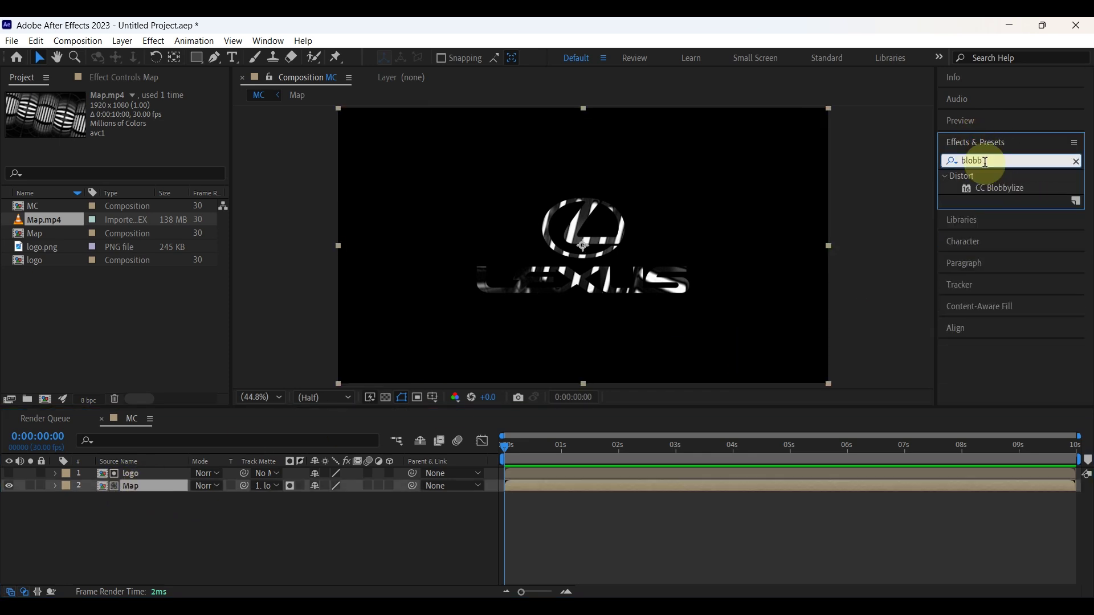
click(978, 187)
drag(978, 187, 132, 487)
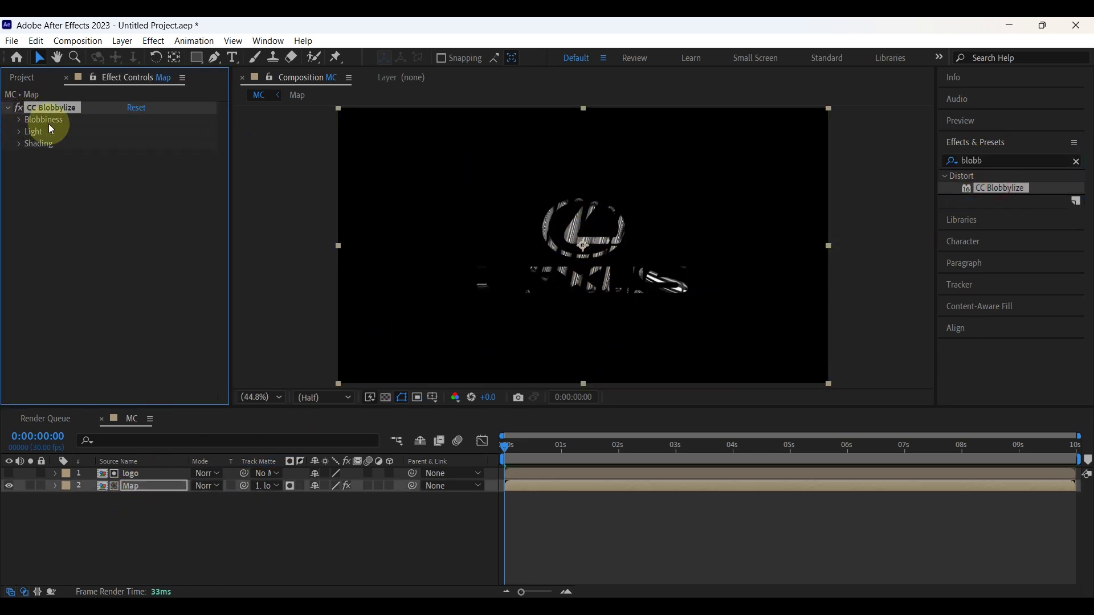
Step: Set CC Blobbylize's Blob Layer to logo, Softness 15 and Cut Away 40
click(20, 122)
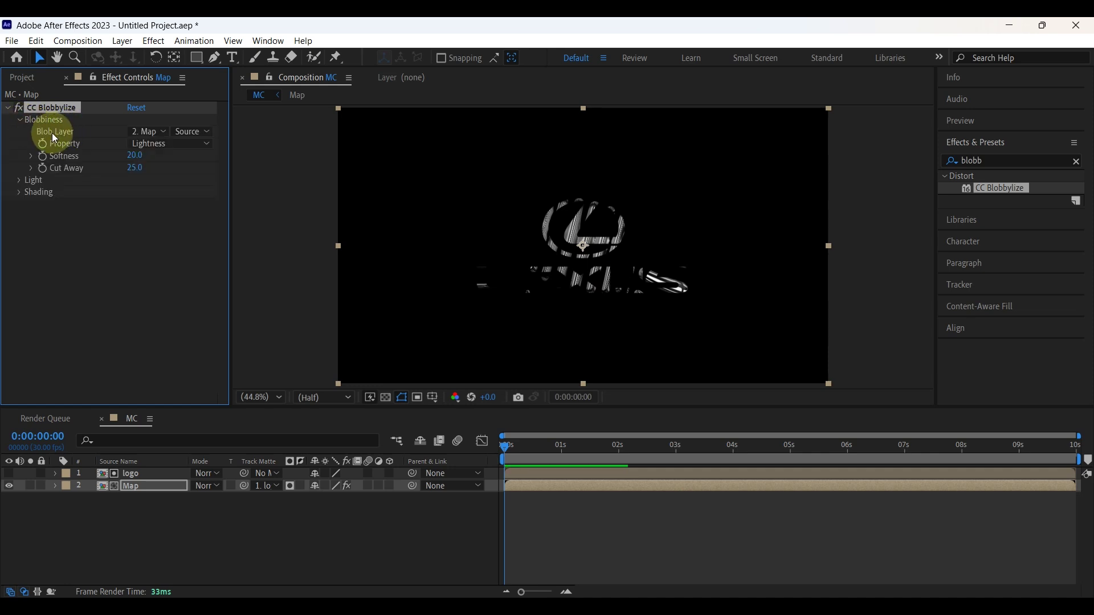
click(150, 133)
click(169, 170)
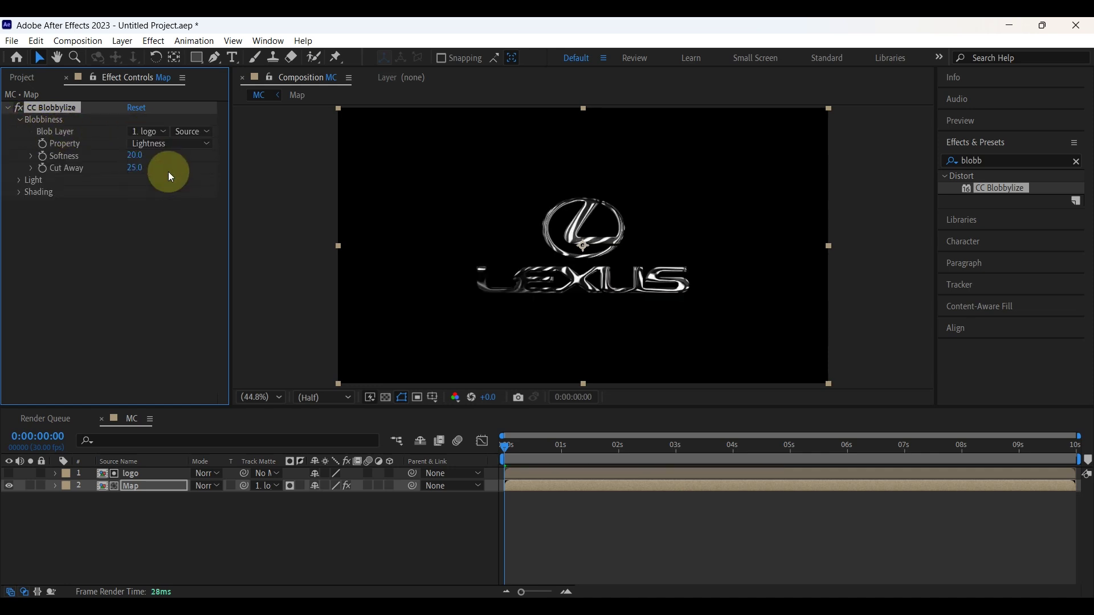
click(138, 156)
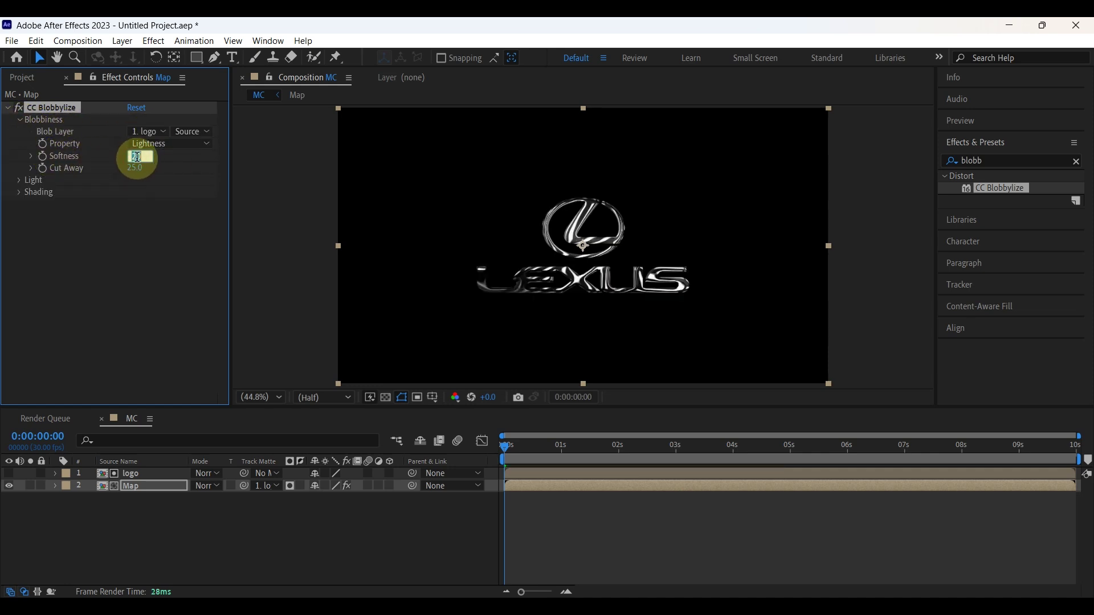
text(15)
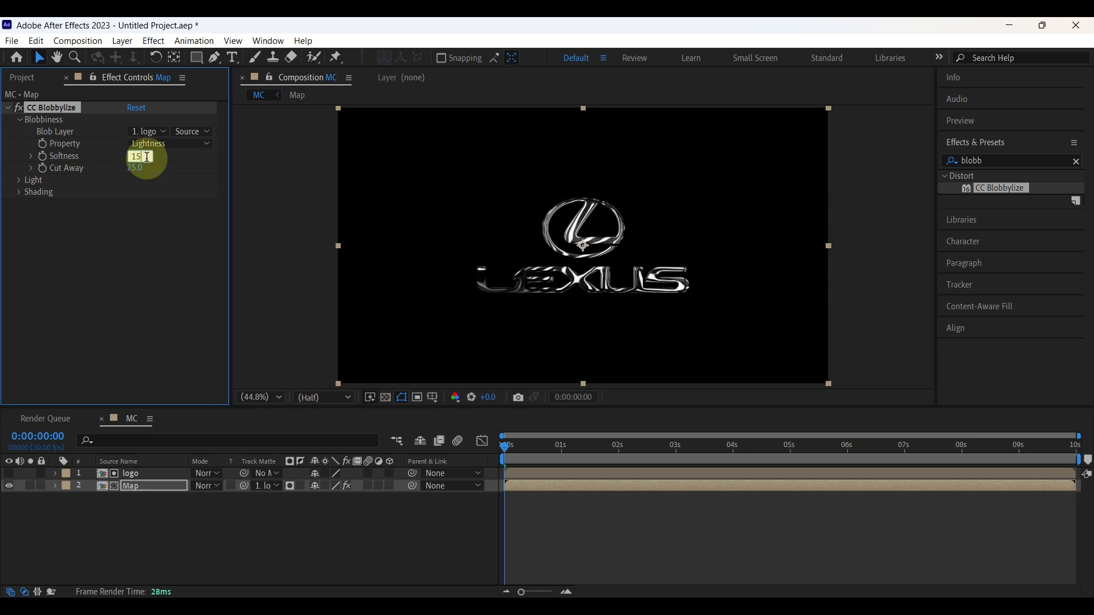
click(167, 154)
click(129, 165)
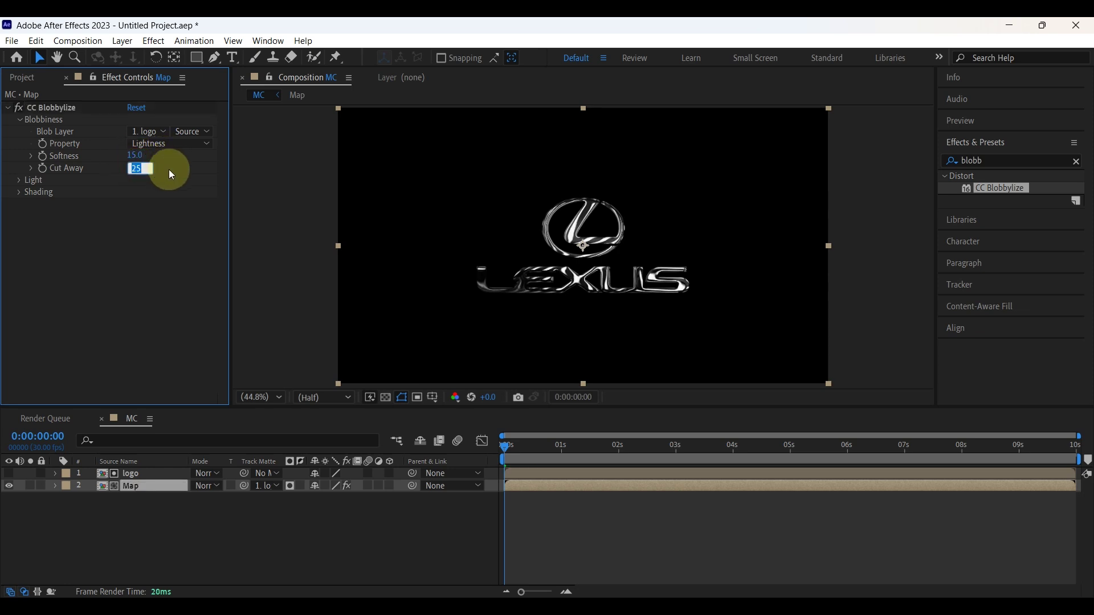
text(40)
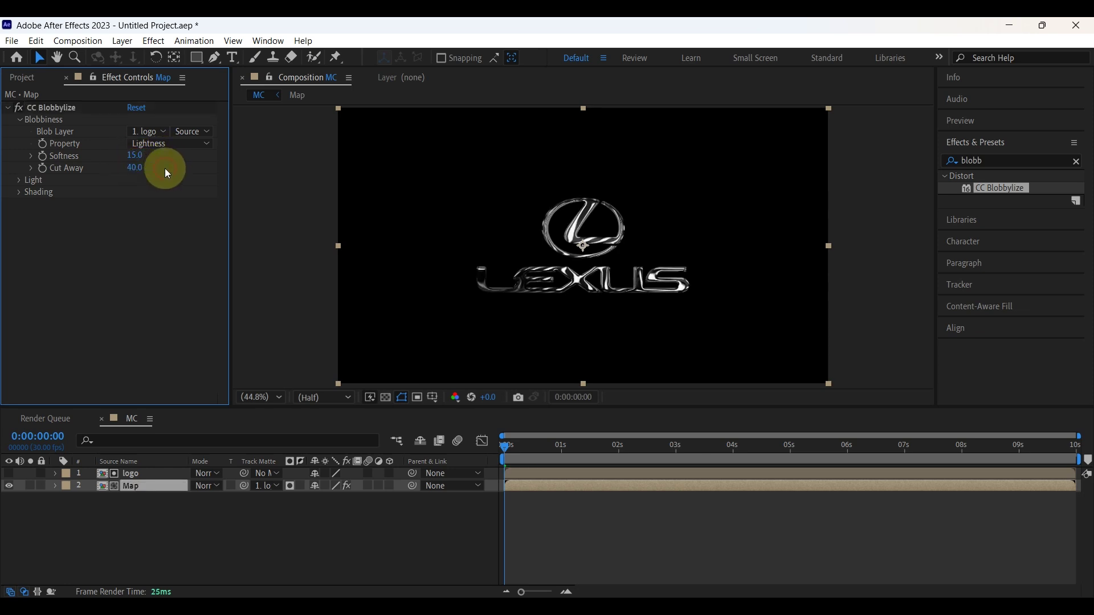
click(594, 245)
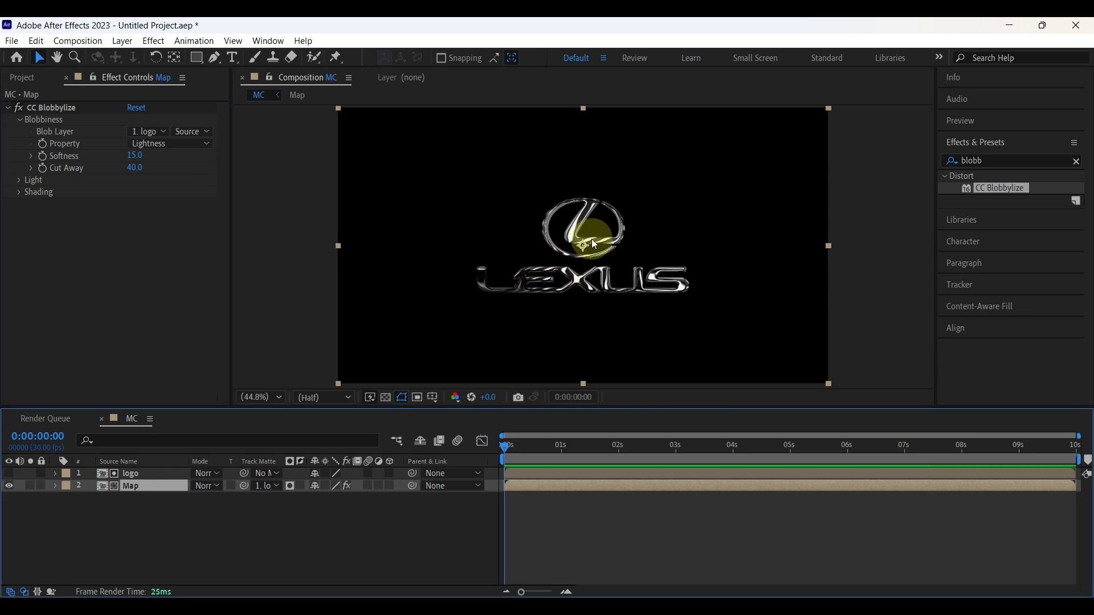
Step: Apply CC Glass to the Map layer with logo as bump map and Height 6
click(971, 161)
text(glass)
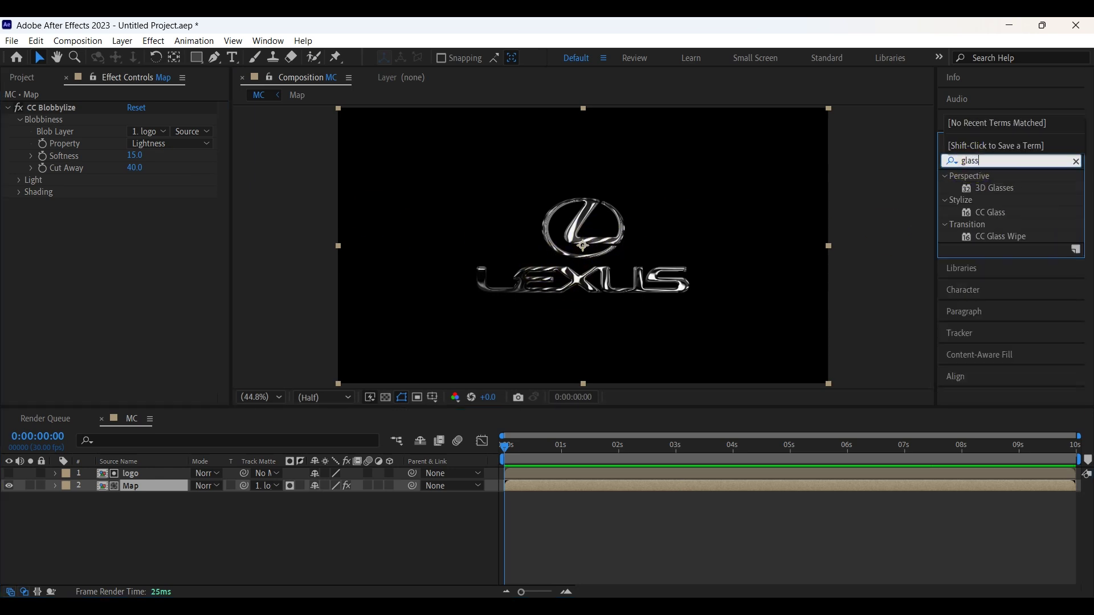
click(999, 216)
drag(997, 213, 50, 211)
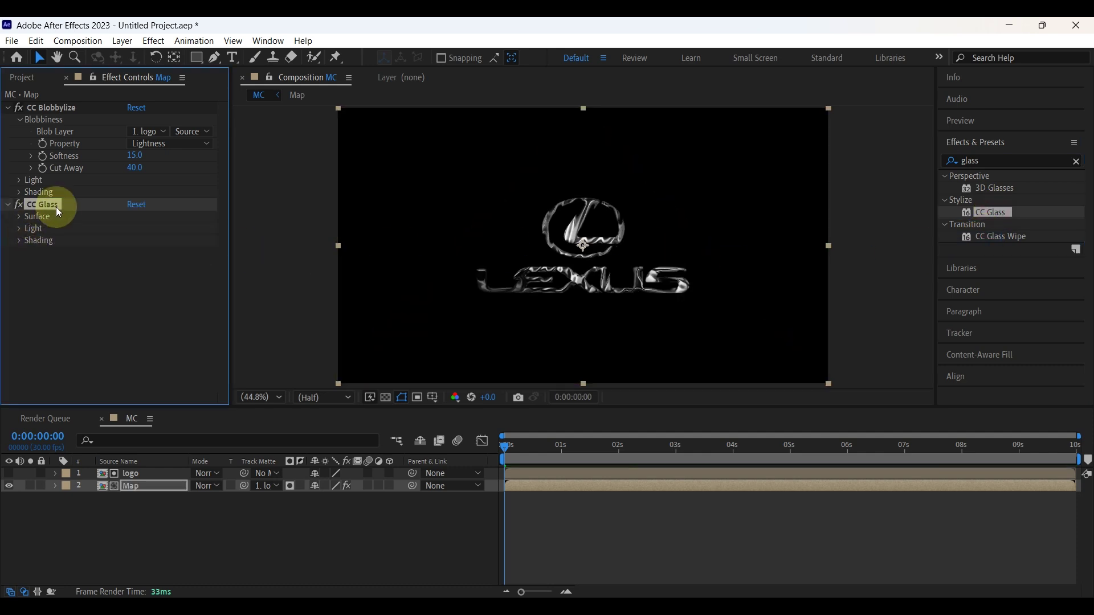
click(20, 216)
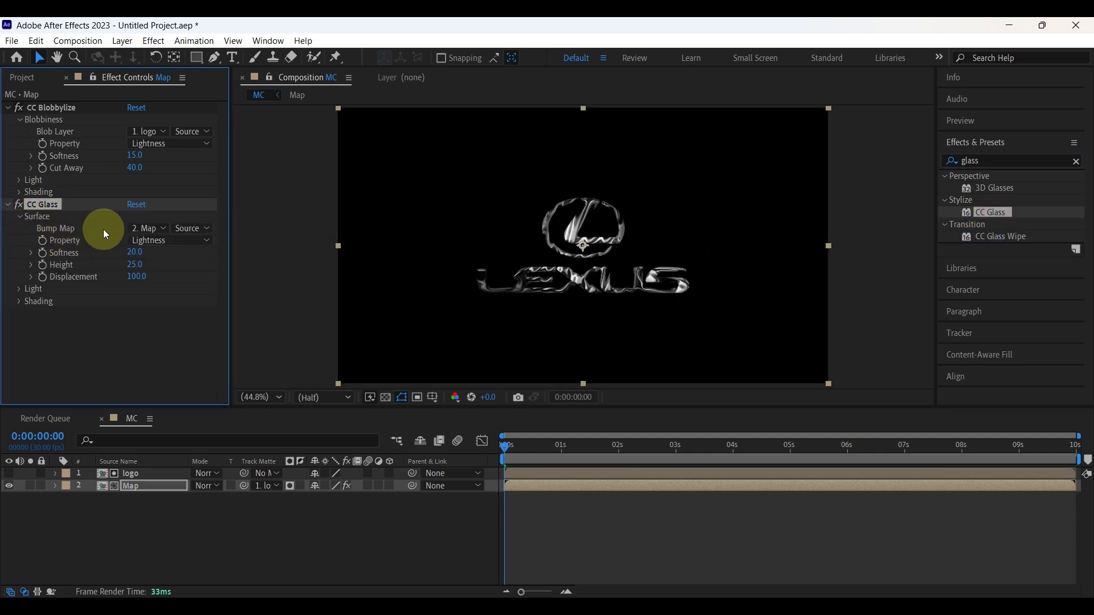
click(158, 233)
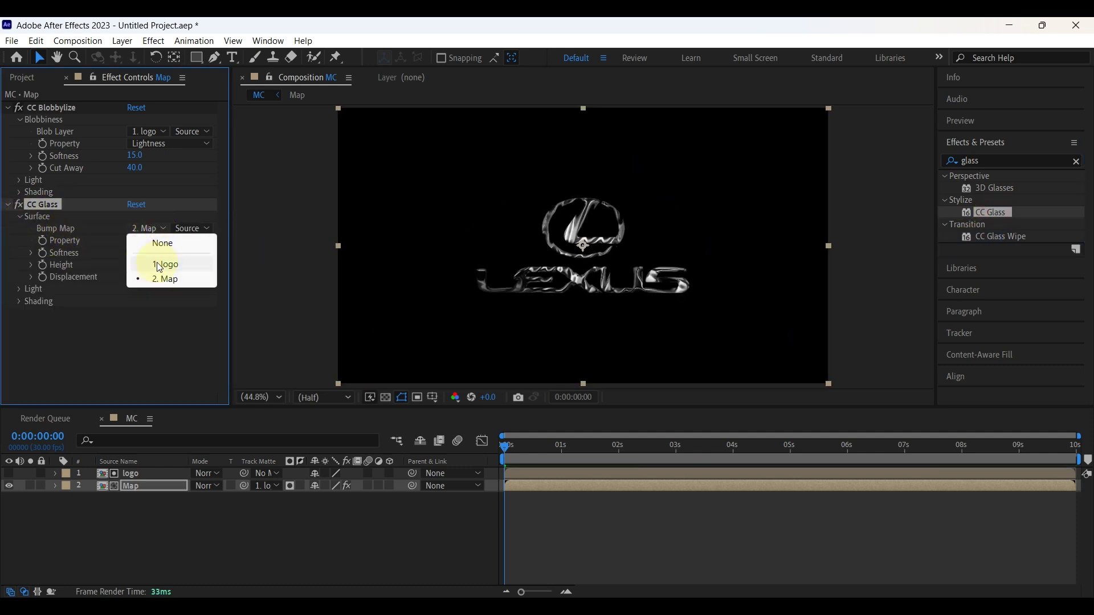
click(167, 265)
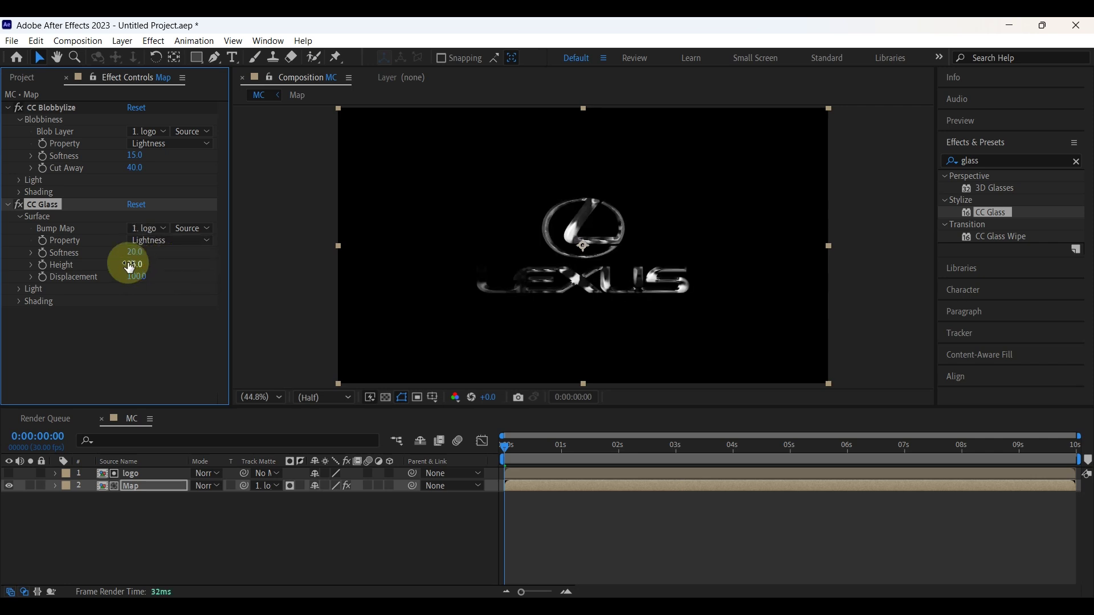
click(147, 264)
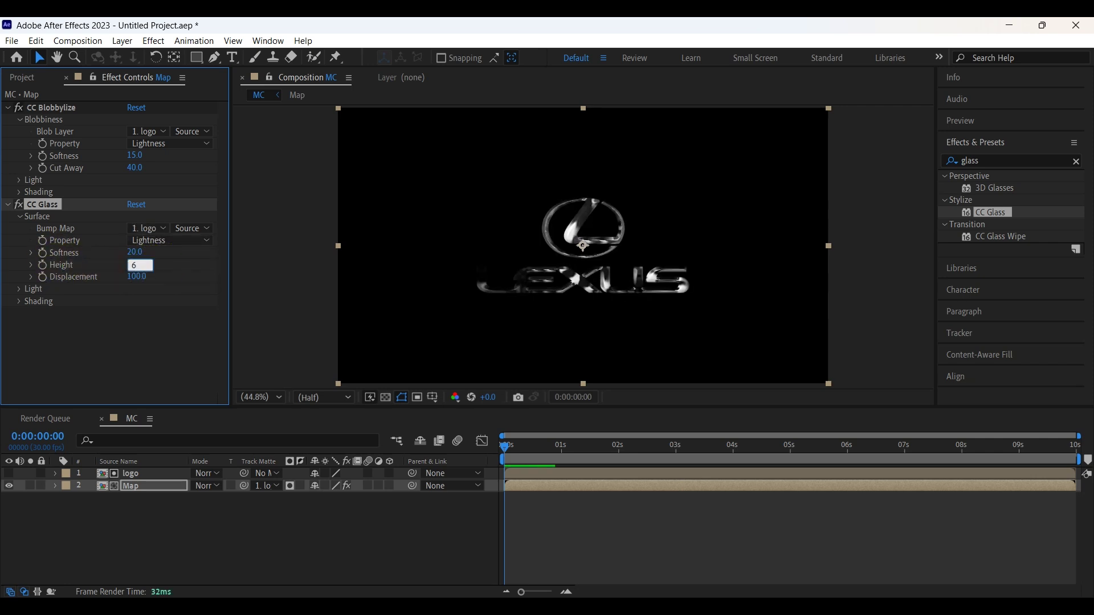
click(159, 264)
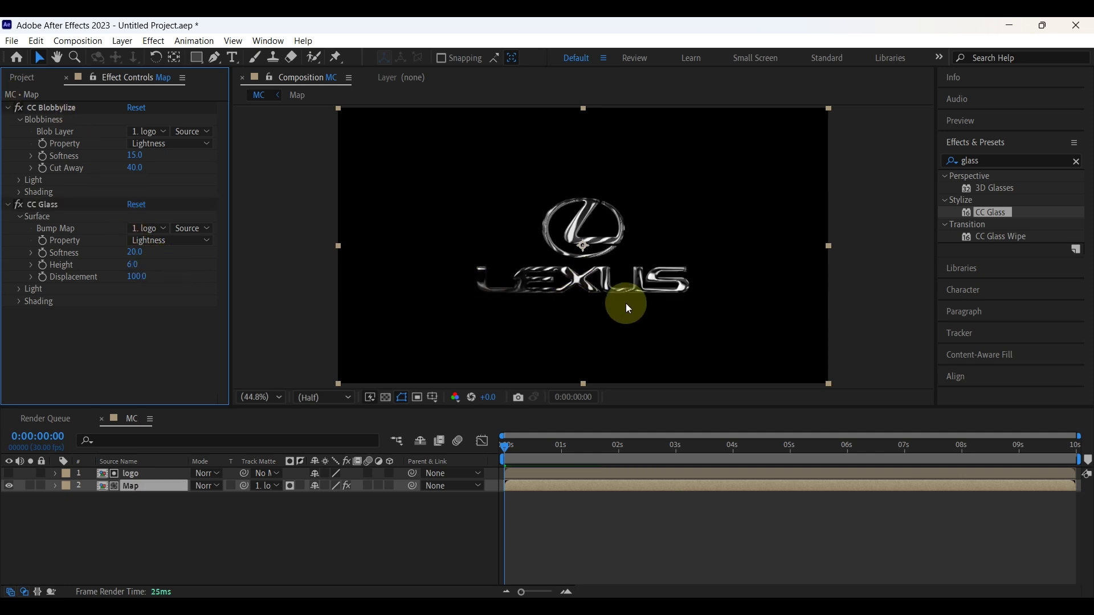
Step: View the composition at 100% and bring up the timeline's context menu
click(263, 398)
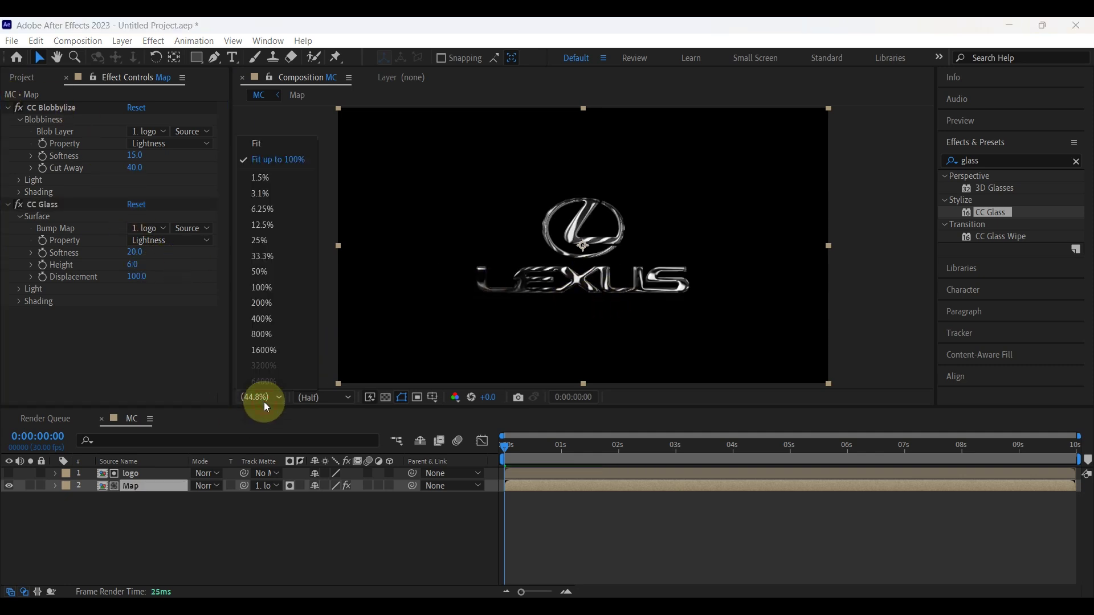
click(276, 286)
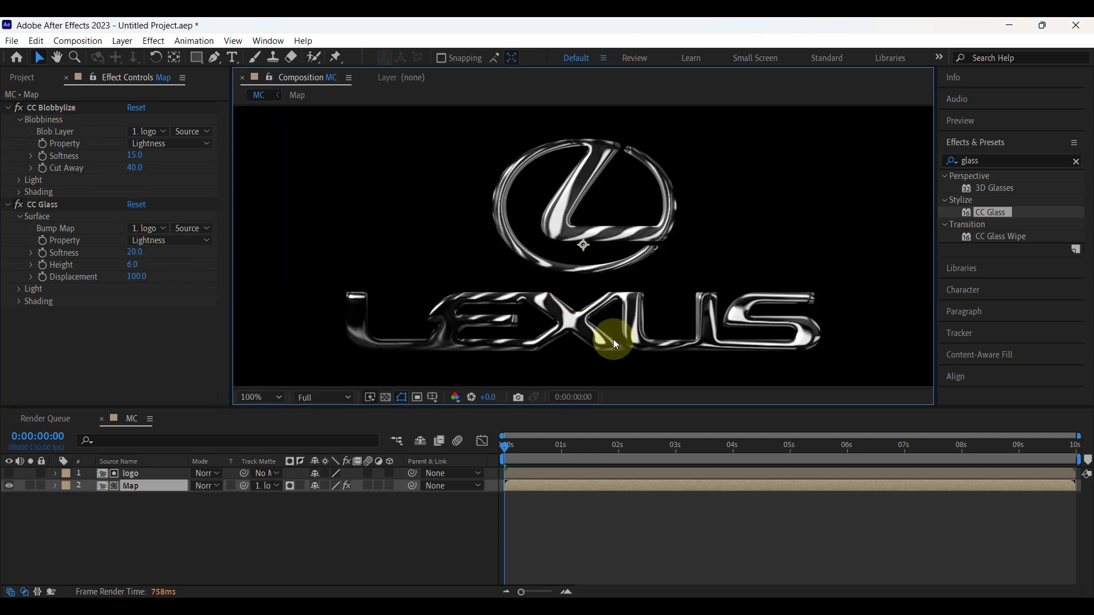
right_click(243, 543)
Step: Add a new adjustment layer and apply the 3D Glasses effect to it
mouse_move(278, 376)
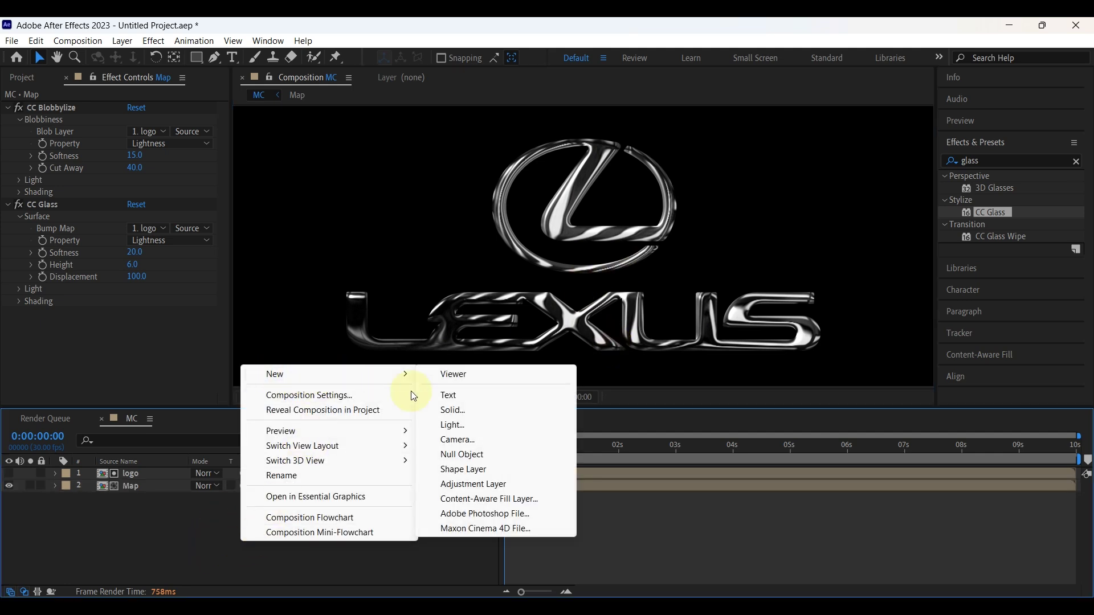
click(466, 481)
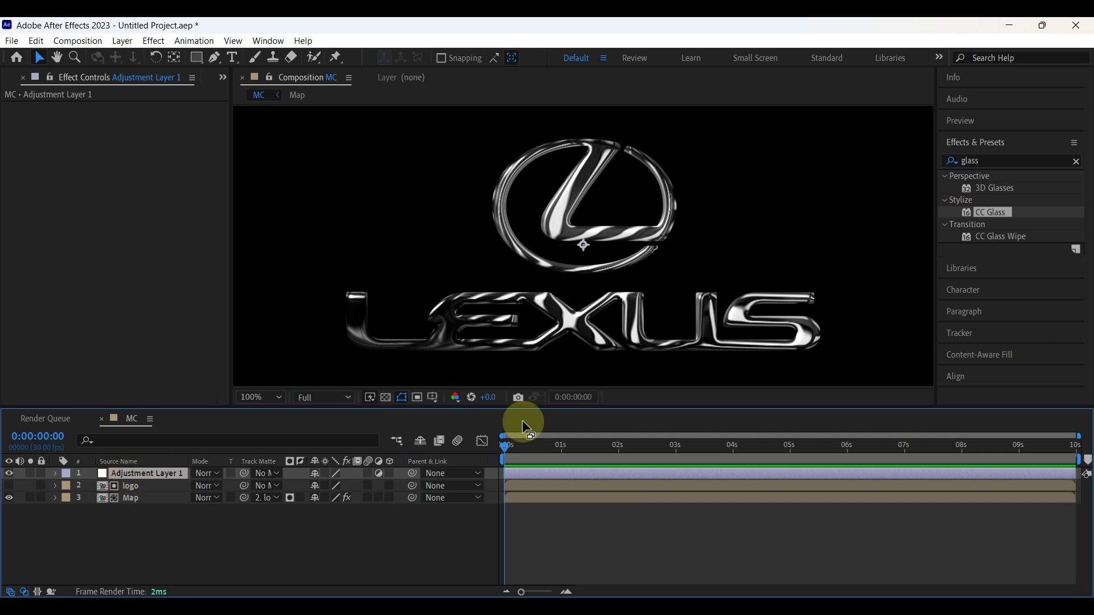
click(992, 190)
drag(991, 188, 134, 472)
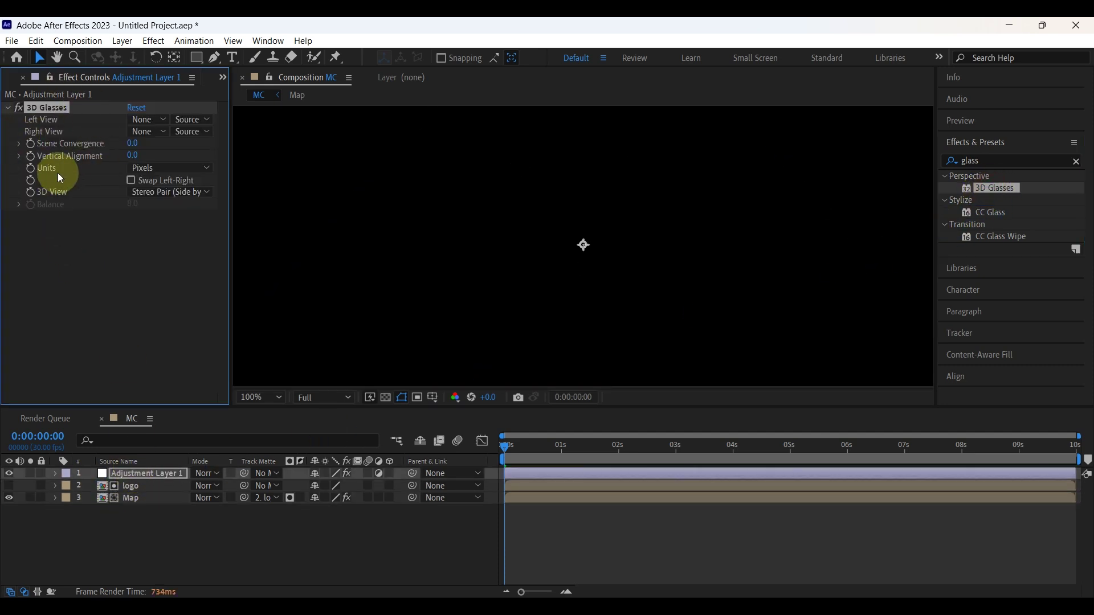
Step: Set both 3D Glasses views to Adjustment Layer 1 and Scene Convergence to 1.0
click(125, 122)
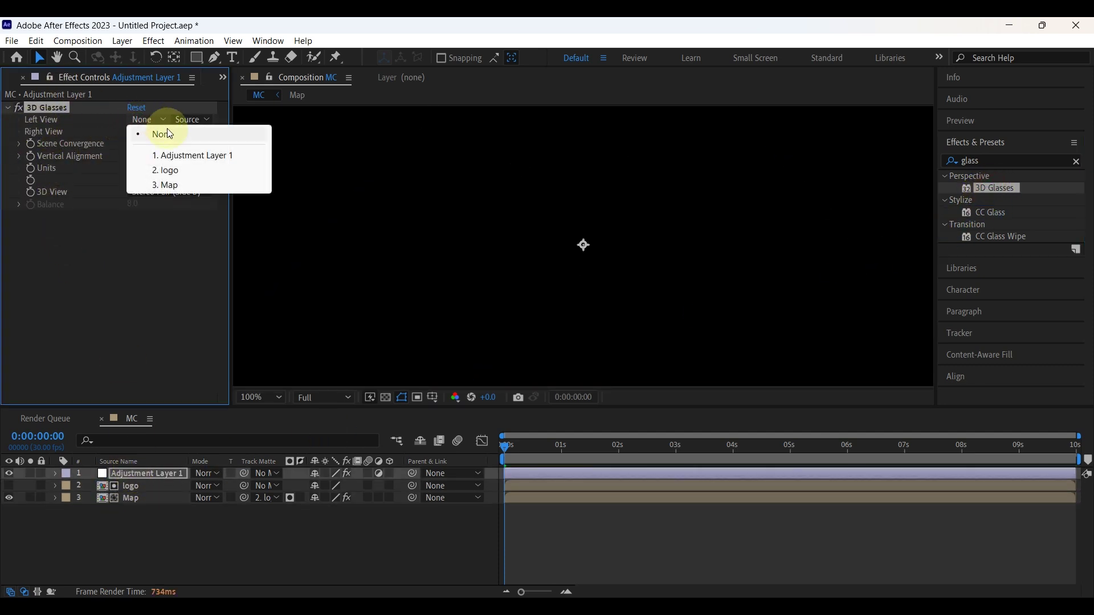
click(194, 159)
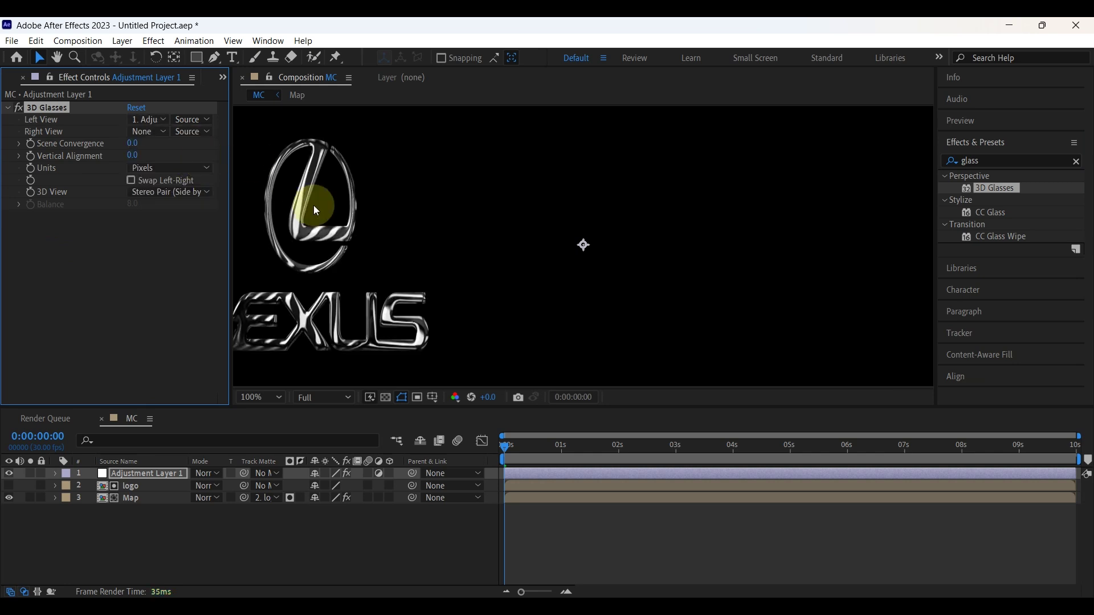
click(268, 397)
click(265, 271)
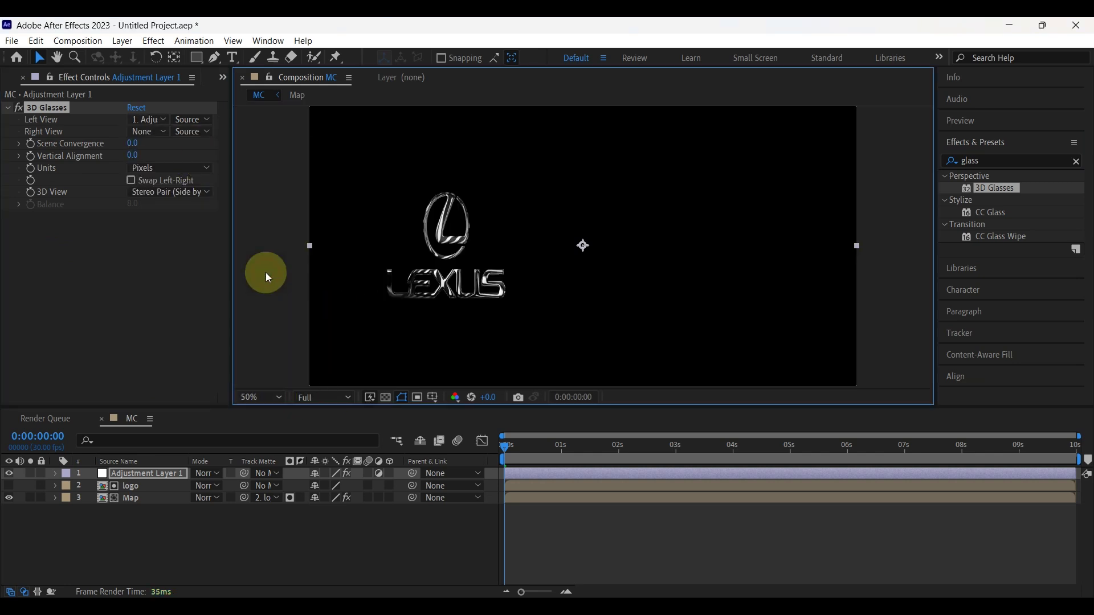
click(147, 132)
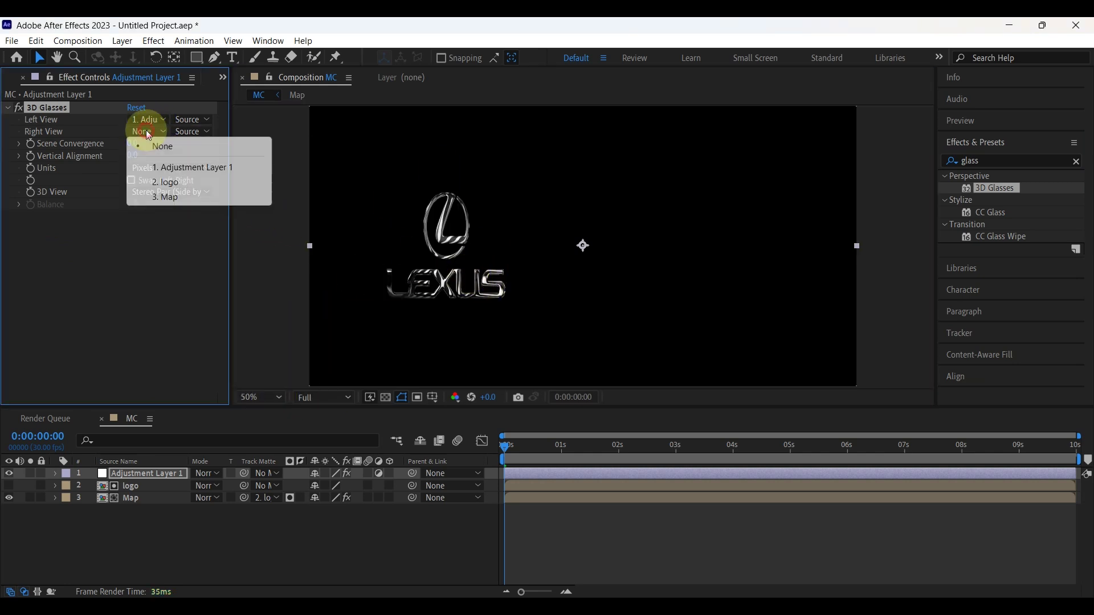
click(212, 167)
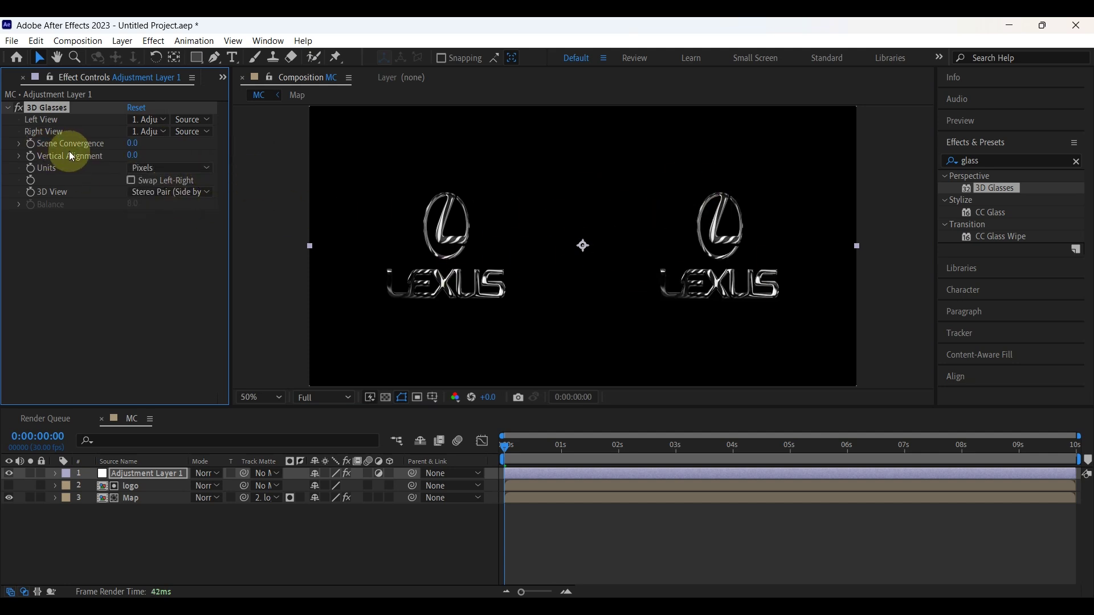
click(133, 143)
text(1)
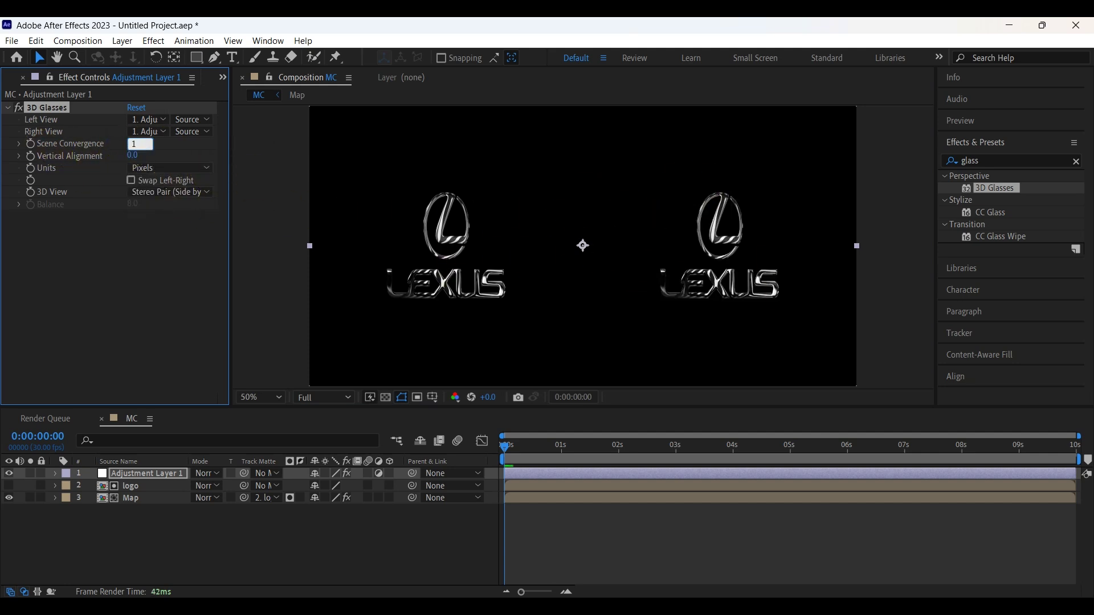
click(159, 146)
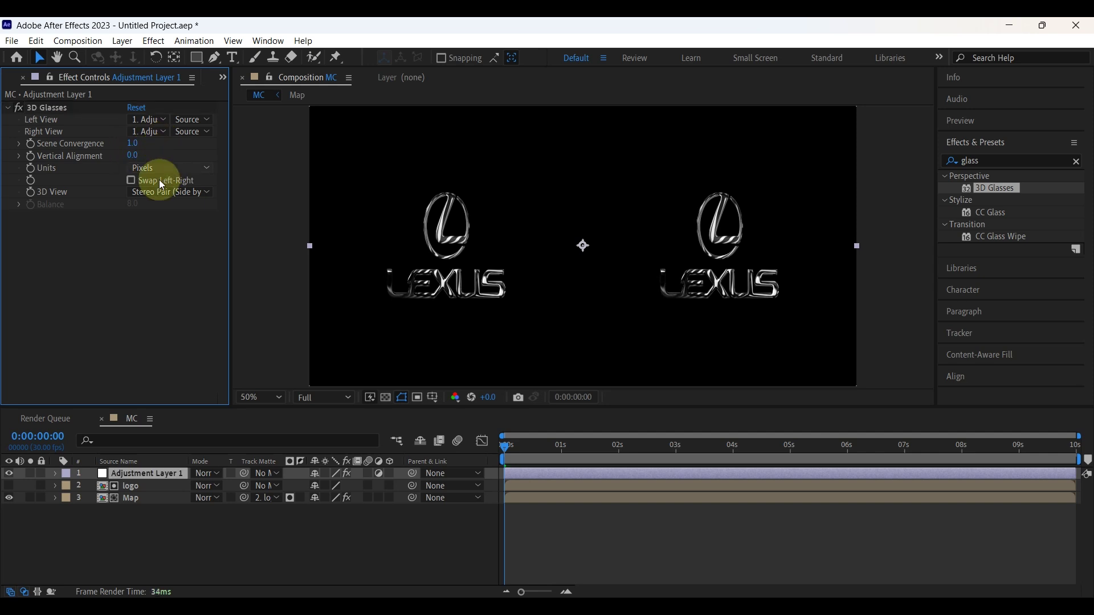
Step: Switch the 3D View to Balanced Colored Red Blue and return the viewer to 100%
click(196, 193)
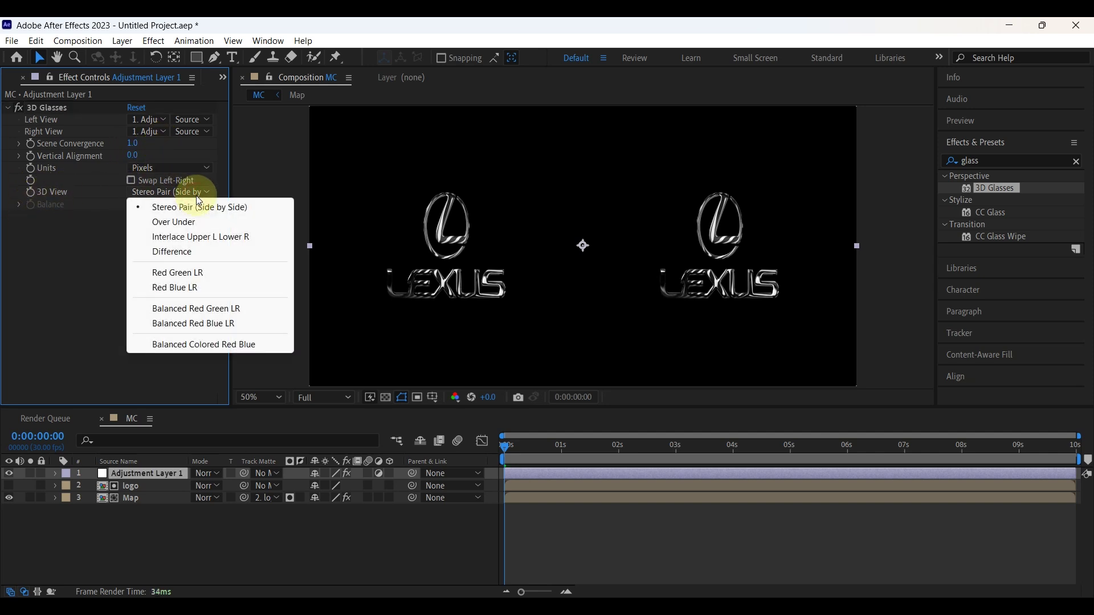
click(210, 346)
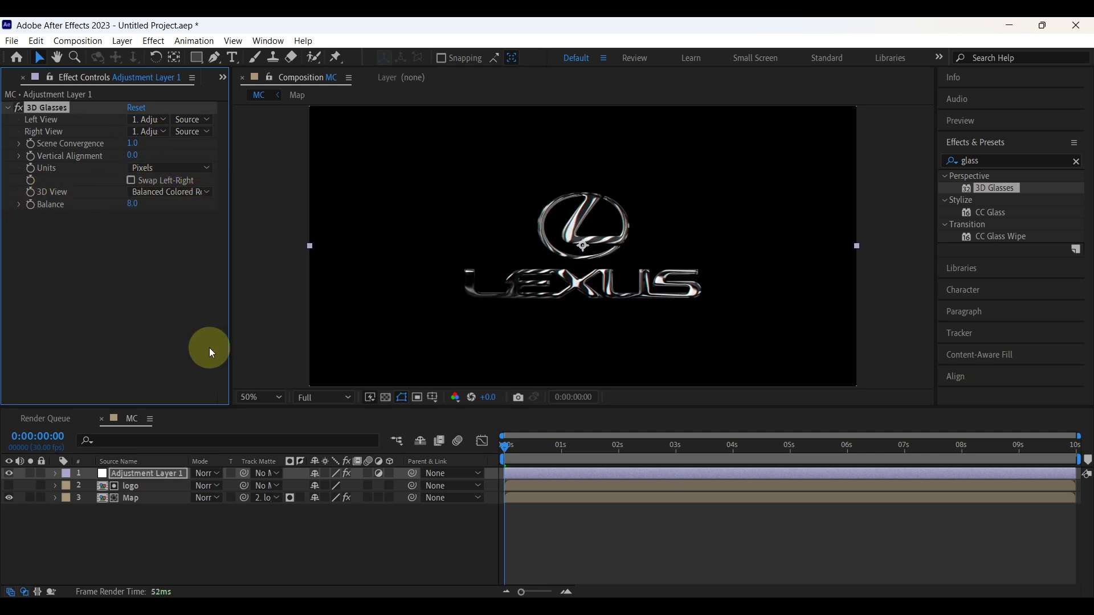
click(276, 397)
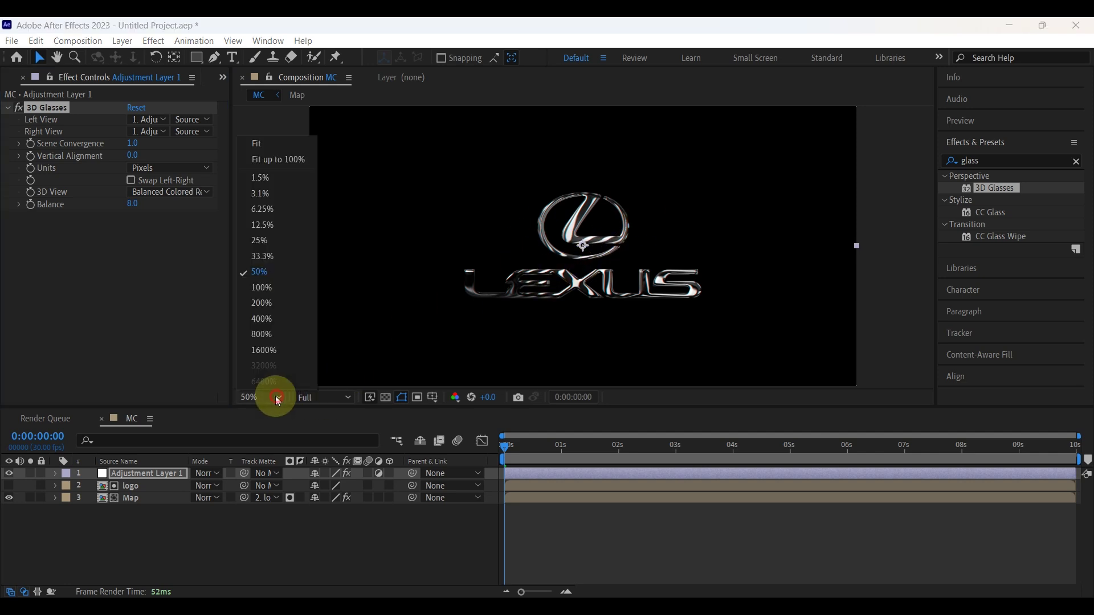
click(262, 284)
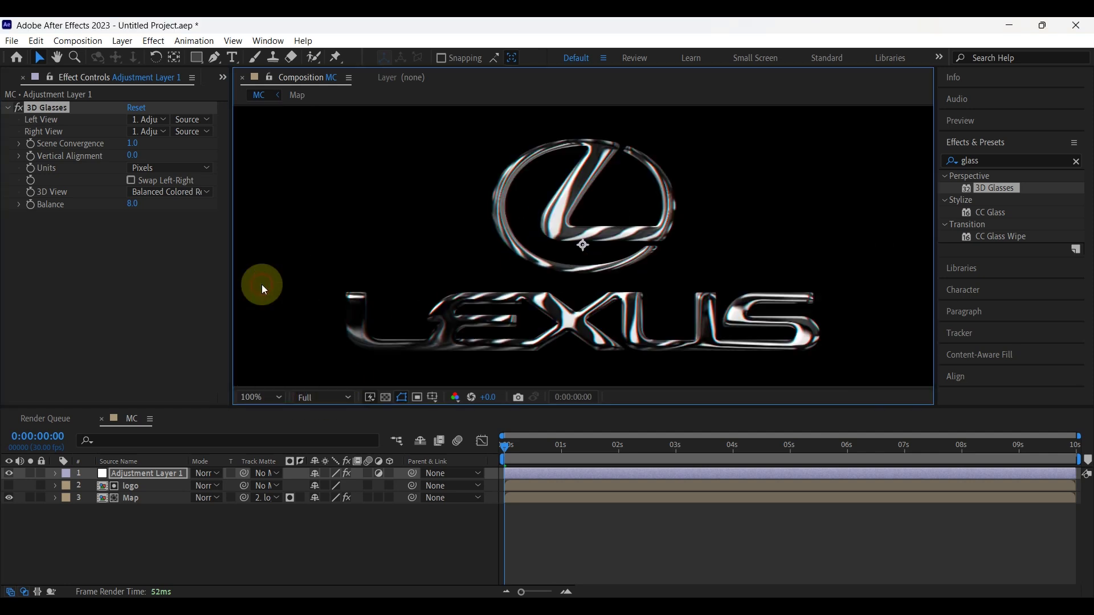
click(972, 161)
text(bright)
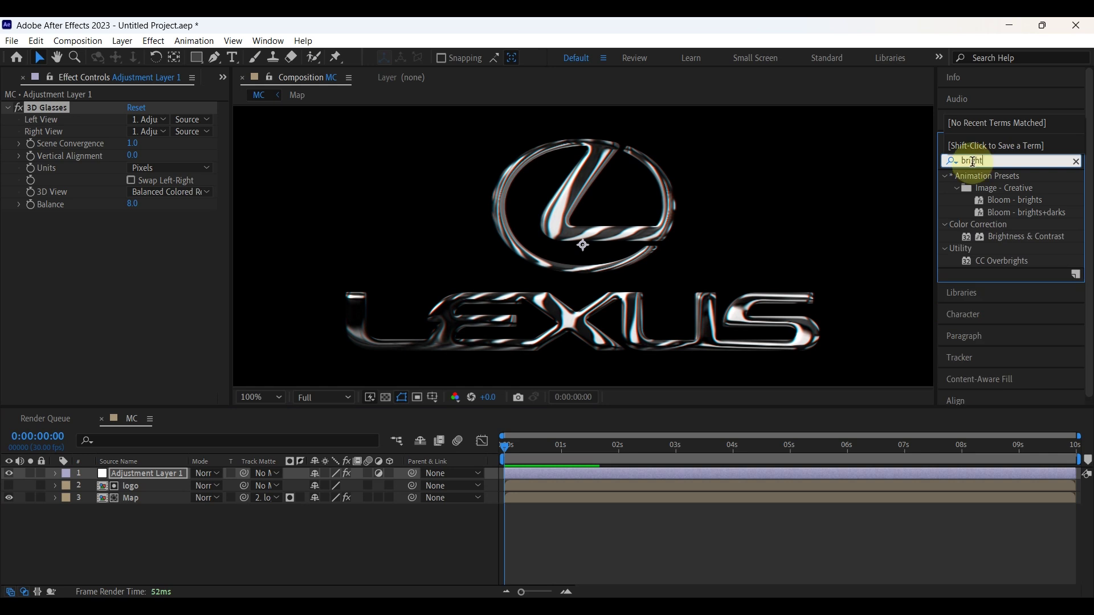
Step: Apply Brightness & Contrast after 3D Glasses, with Brightness 80 and Contrast -25
click(1040, 236)
drag(1000, 234, 87, 281)
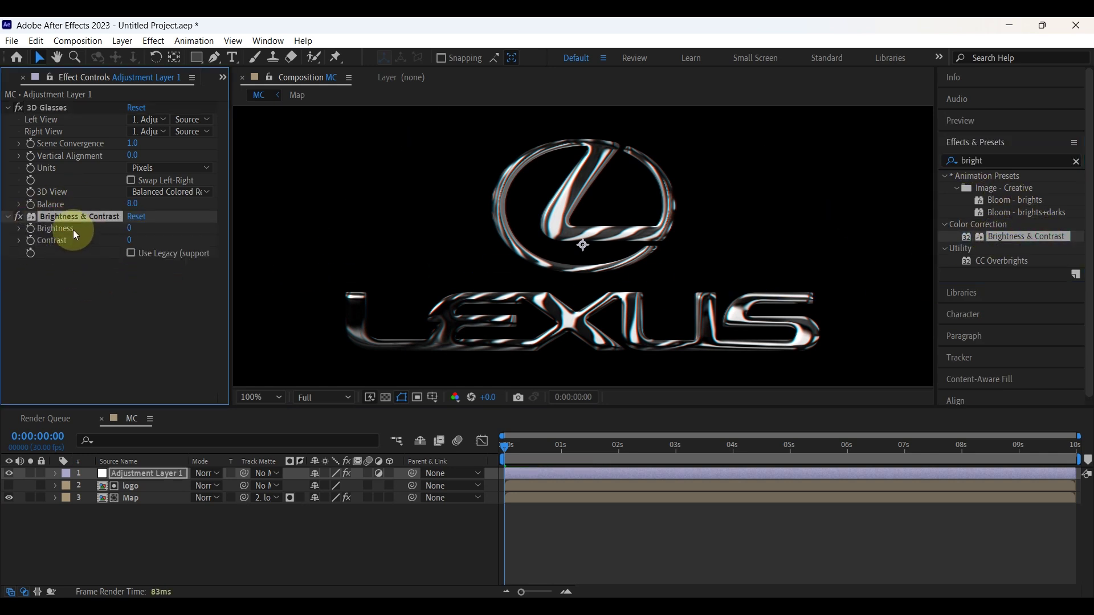
click(130, 228)
text(80)
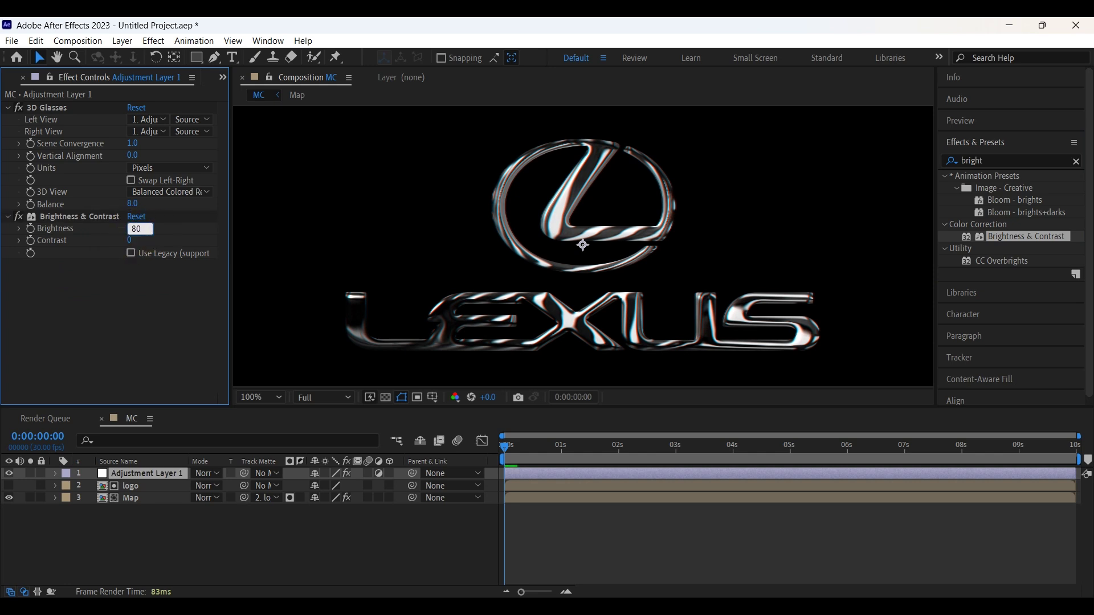
key(Return)
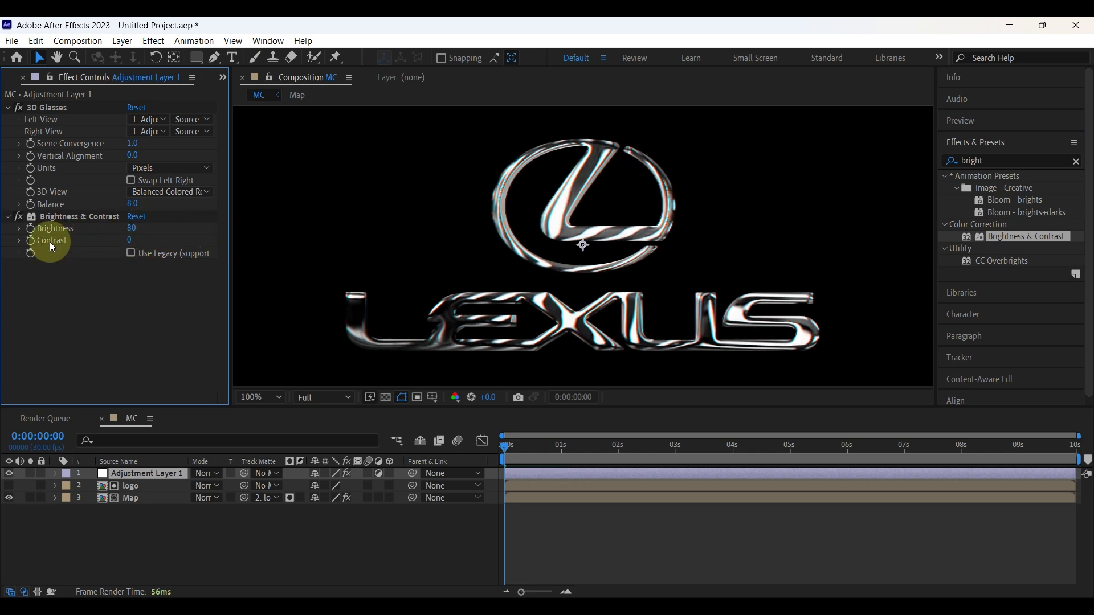
click(131, 239)
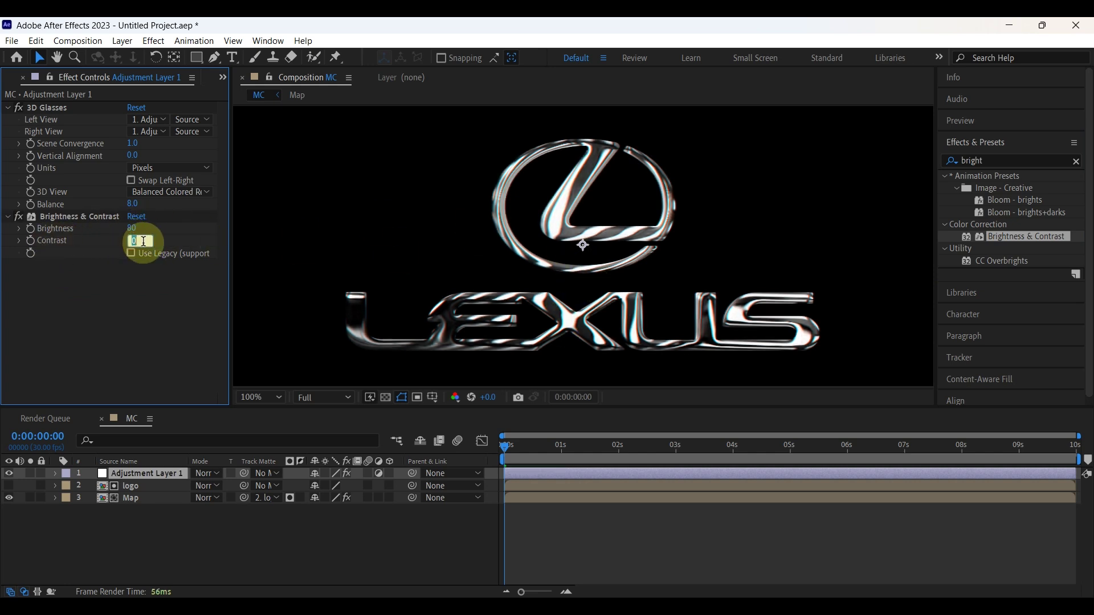
text(-25)
key(Return)
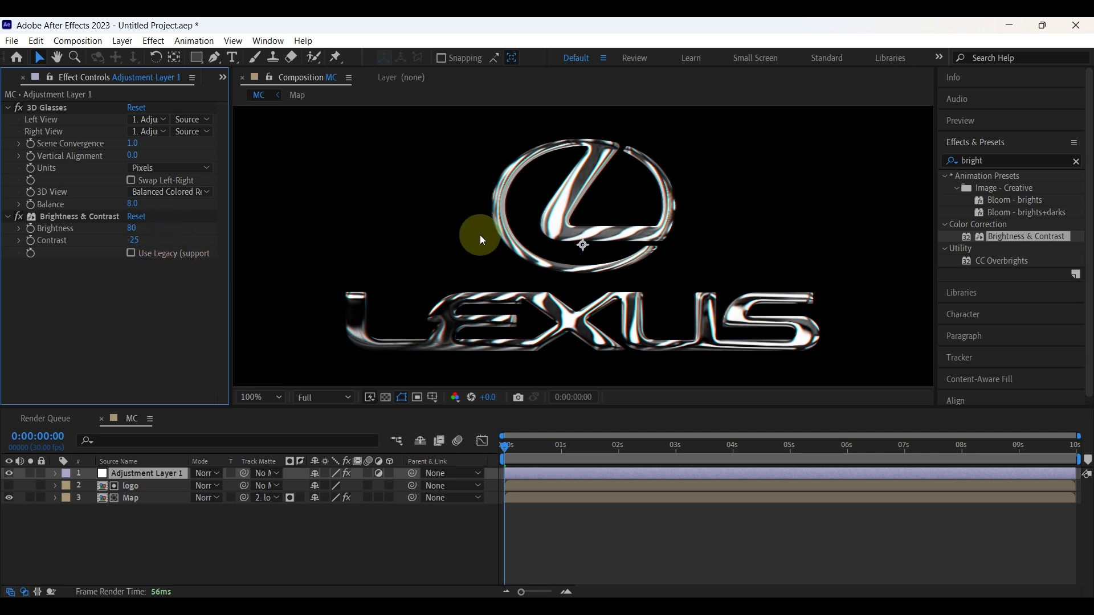
double_click(984, 162)
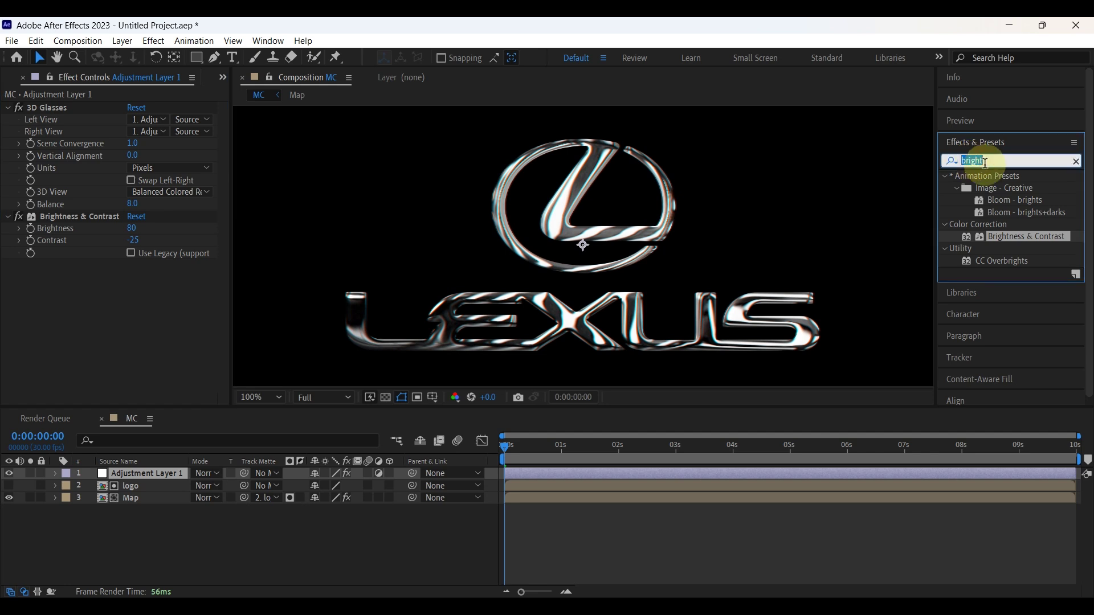
Step: Apply Glow to the adjustment layer with Glow Threshold 75% and Glow Radius 25
text(glow)
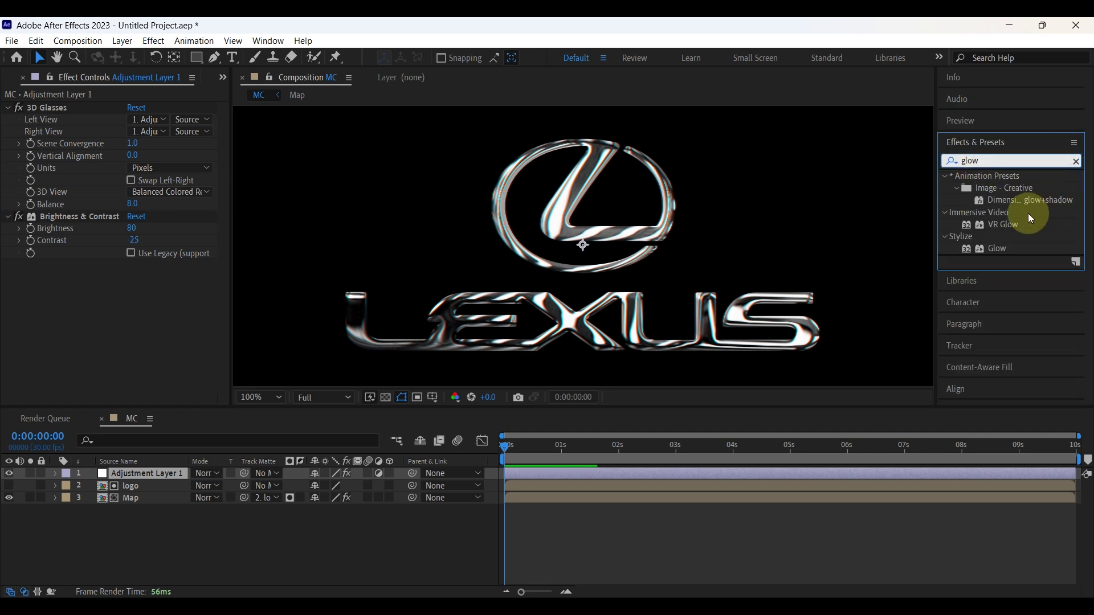
drag(1002, 248, 295, 259)
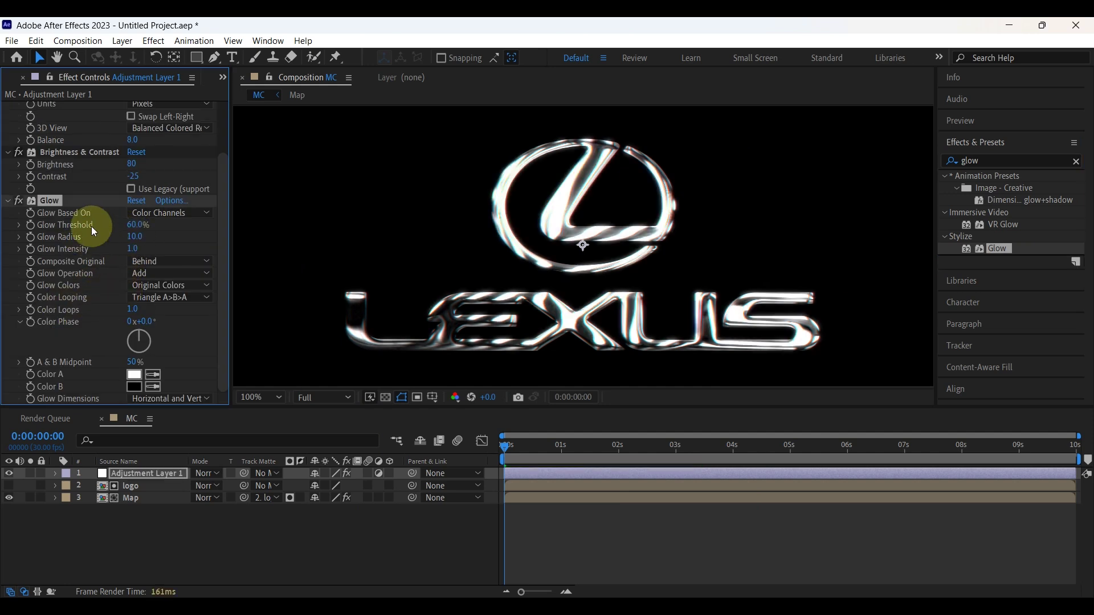
click(151, 226)
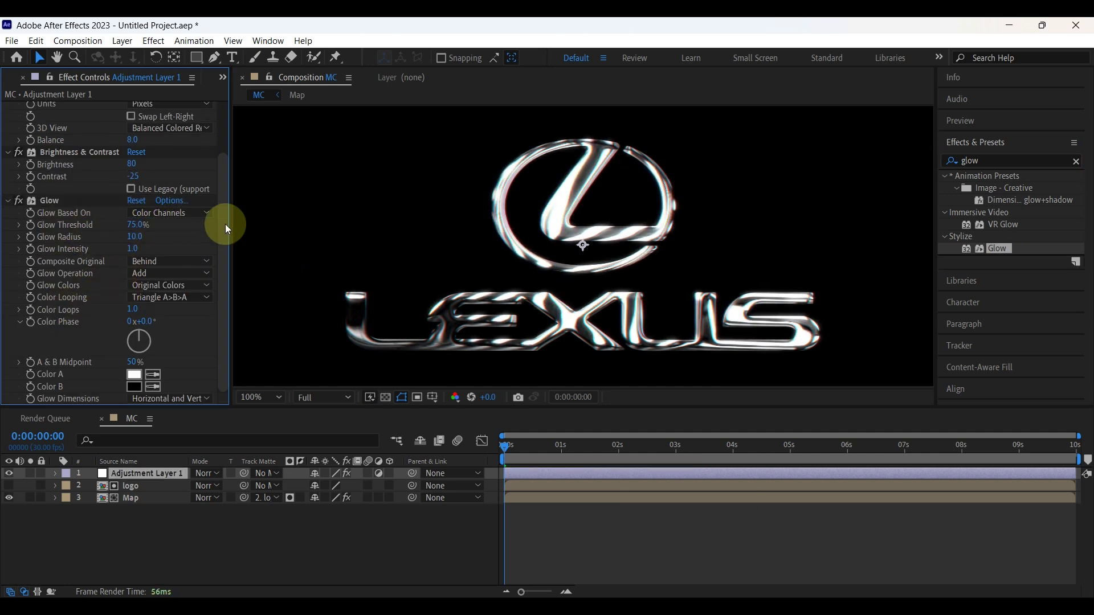
click(145, 237)
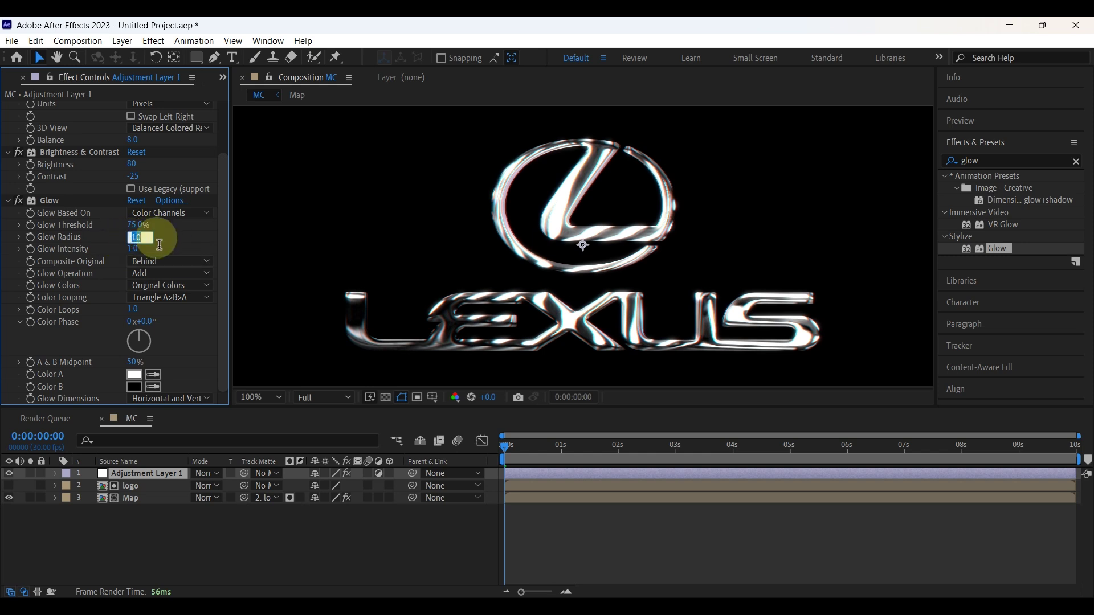
text(25)
key(Return)
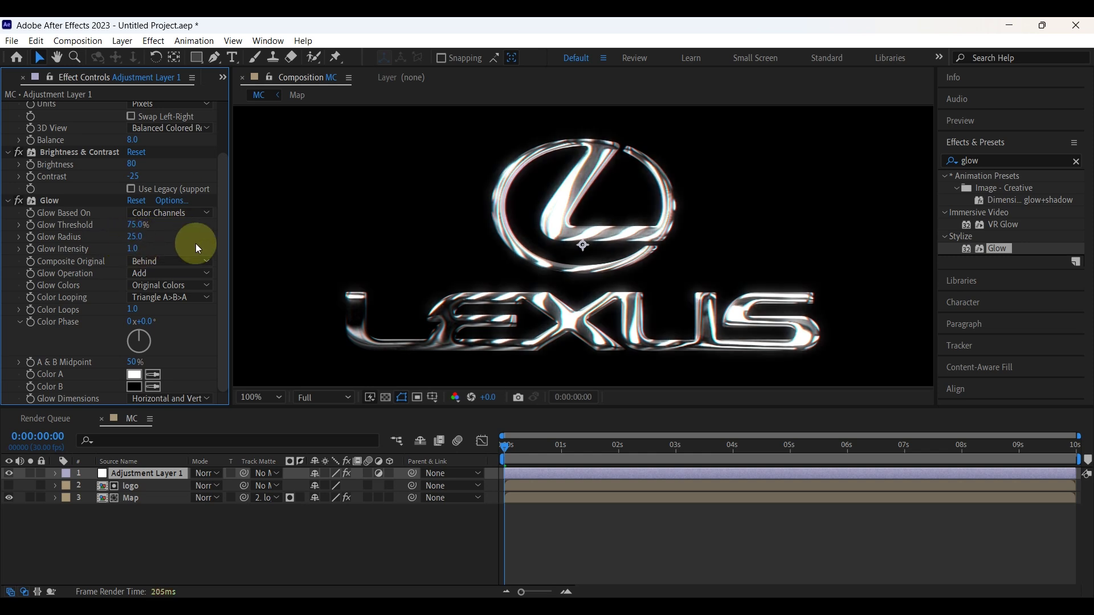
click(967, 120)
Step: Fit the composition in the viewer, preview the logo animation, then return to 0
click(261, 397)
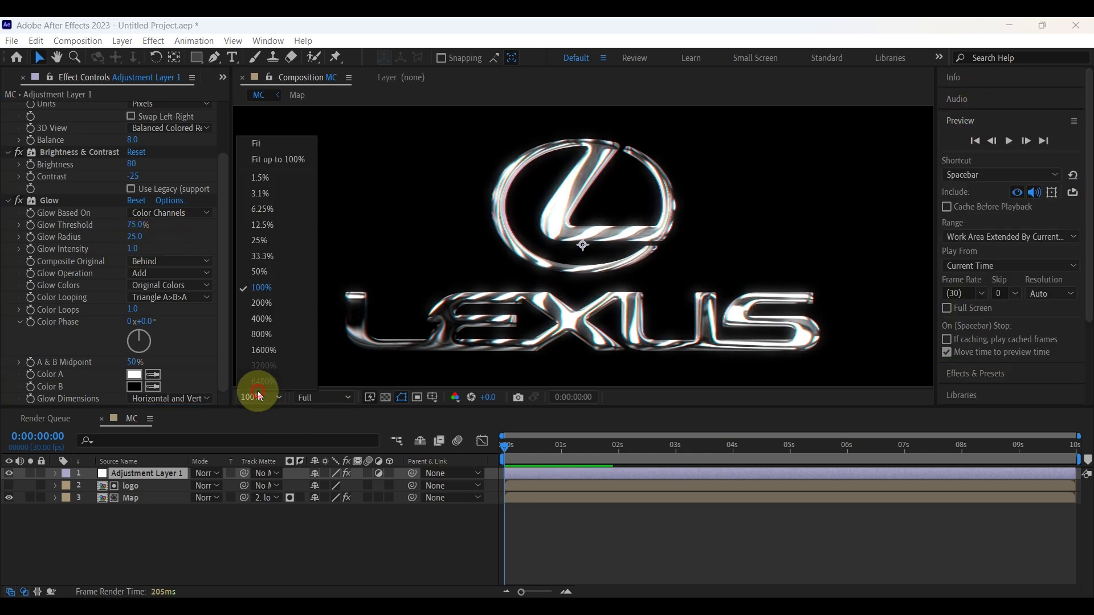
click(276, 165)
key(space)
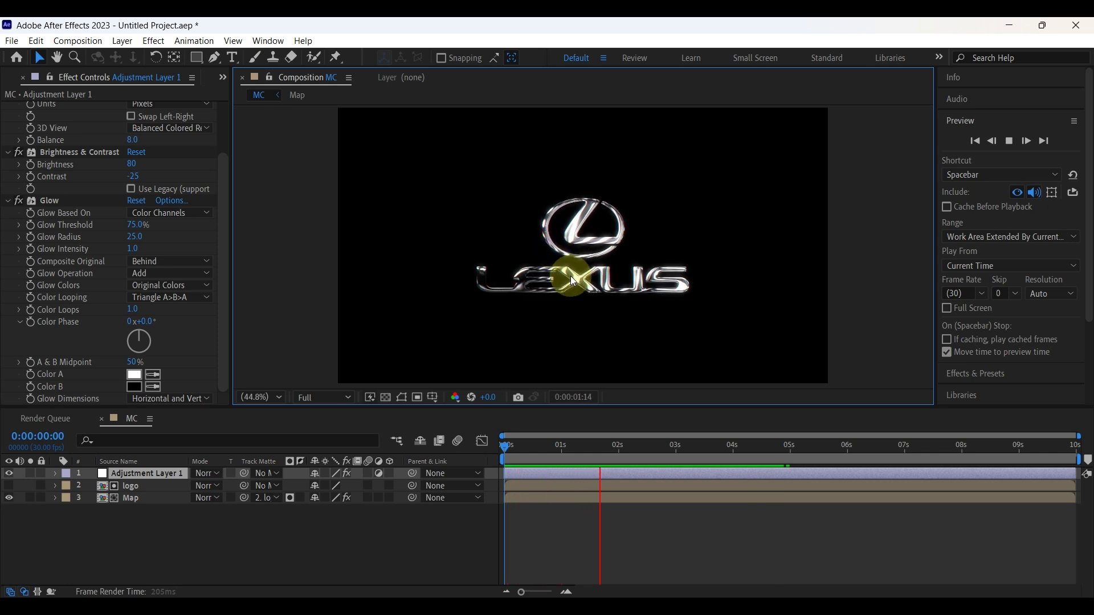
click(1009, 141)
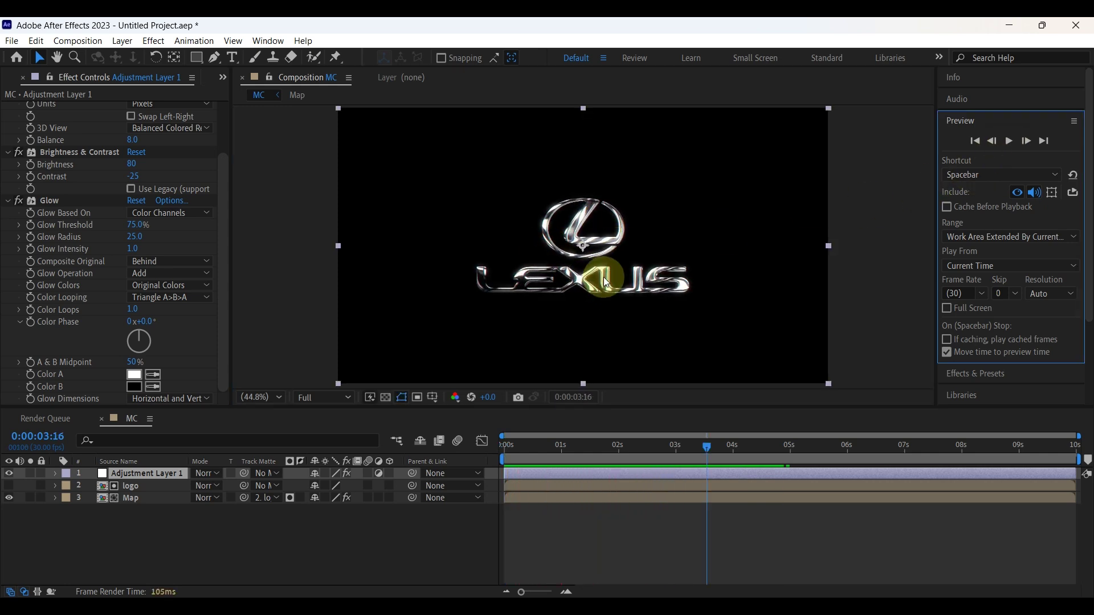
drag(715, 453, 504, 455)
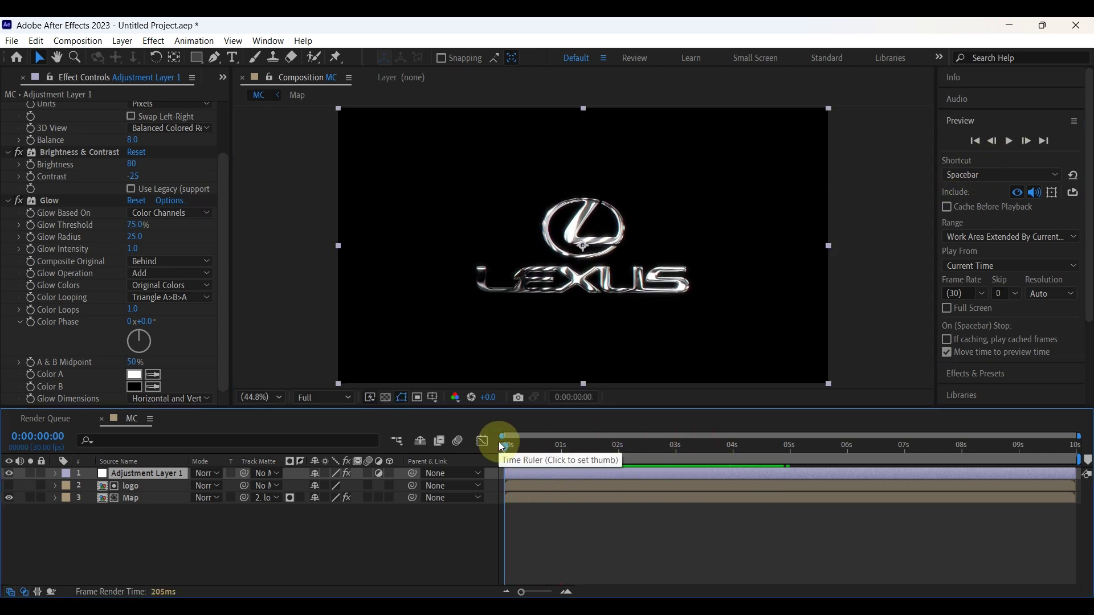
Step: Collapse the Brightness & Contrast, Glow and 3D Glasses effects and select the Map layer
click(8, 151)
click(8, 164)
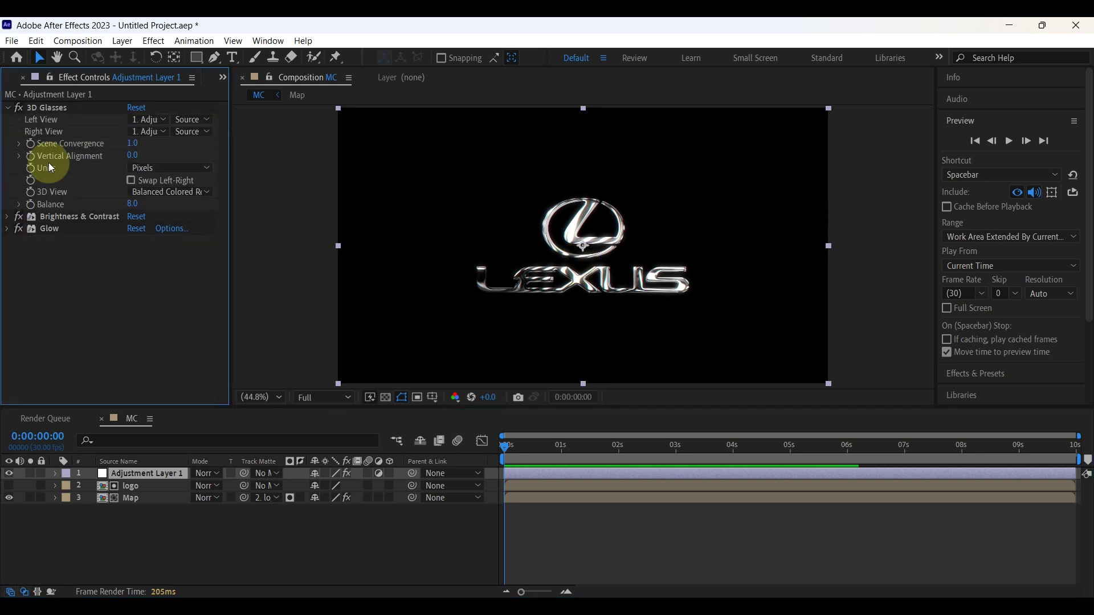
click(6, 108)
click(127, 497)
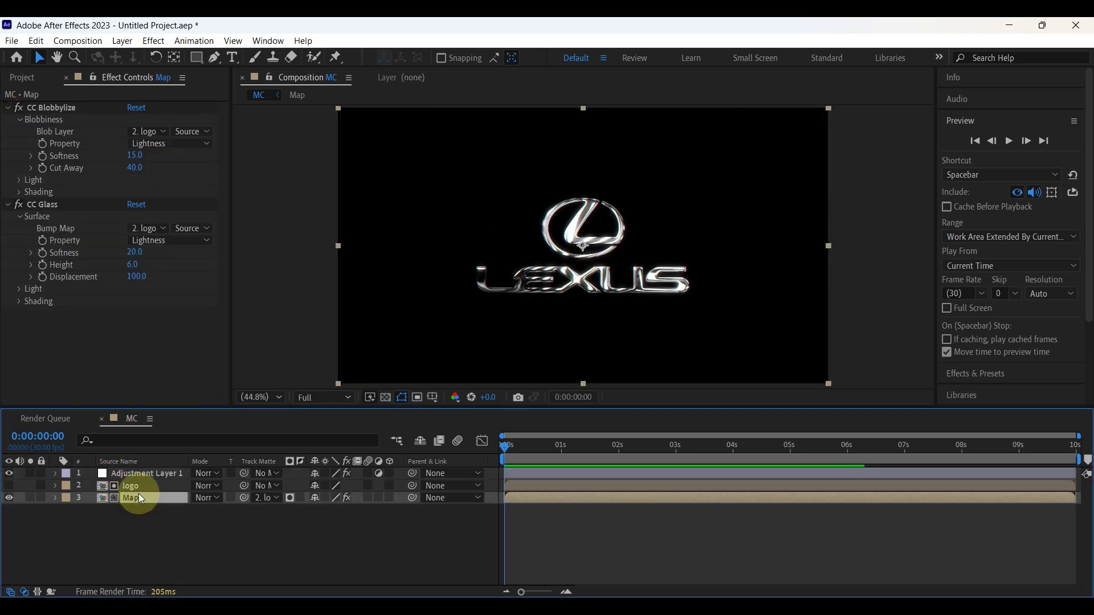
Step: Keyframe the Map layer's Opacity at 100% at two seconds and 0% at the start
key(t)
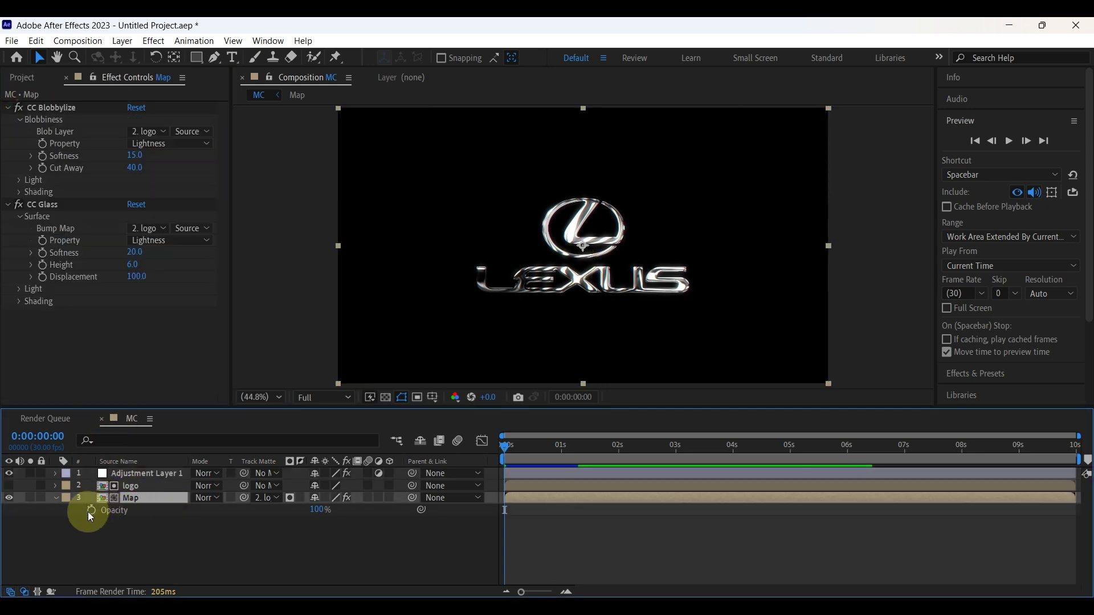
drag(505, 447, 620, 449)
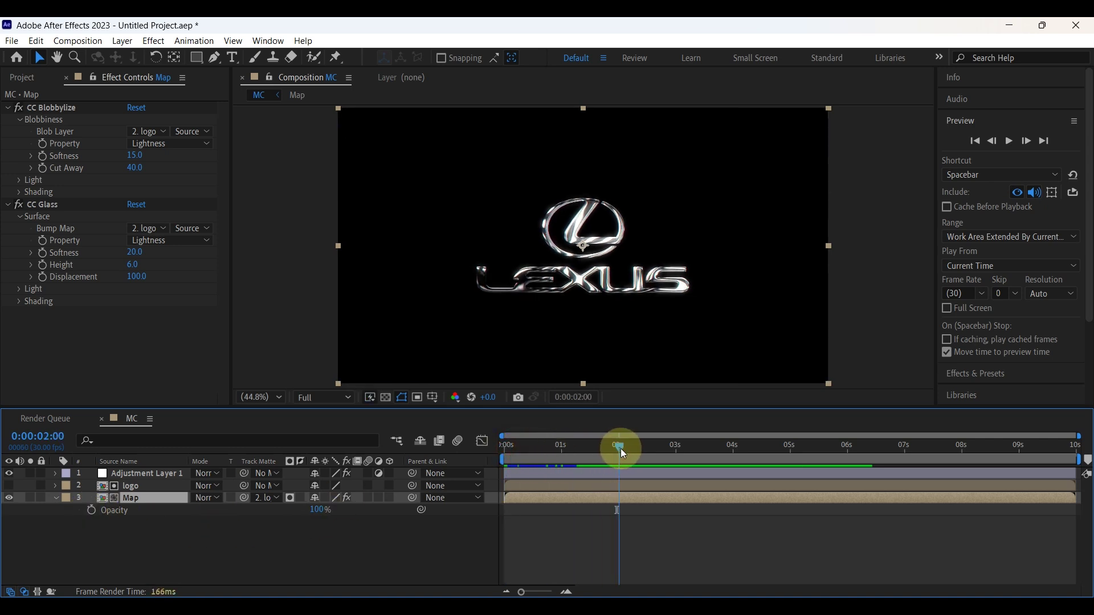
click(91, 512)
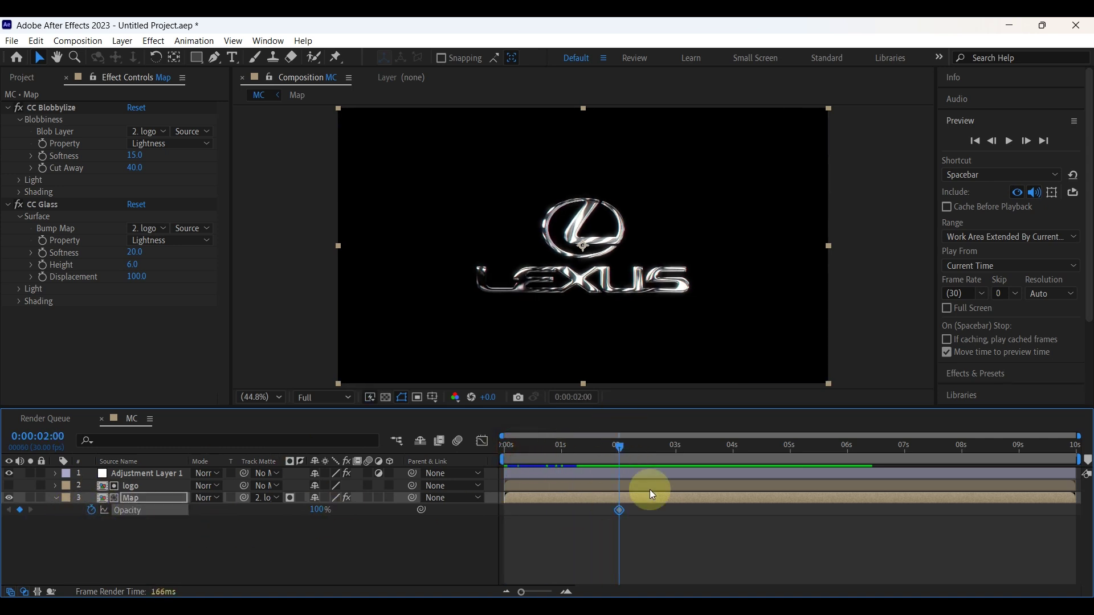
drag(619, 451, 473, 449)
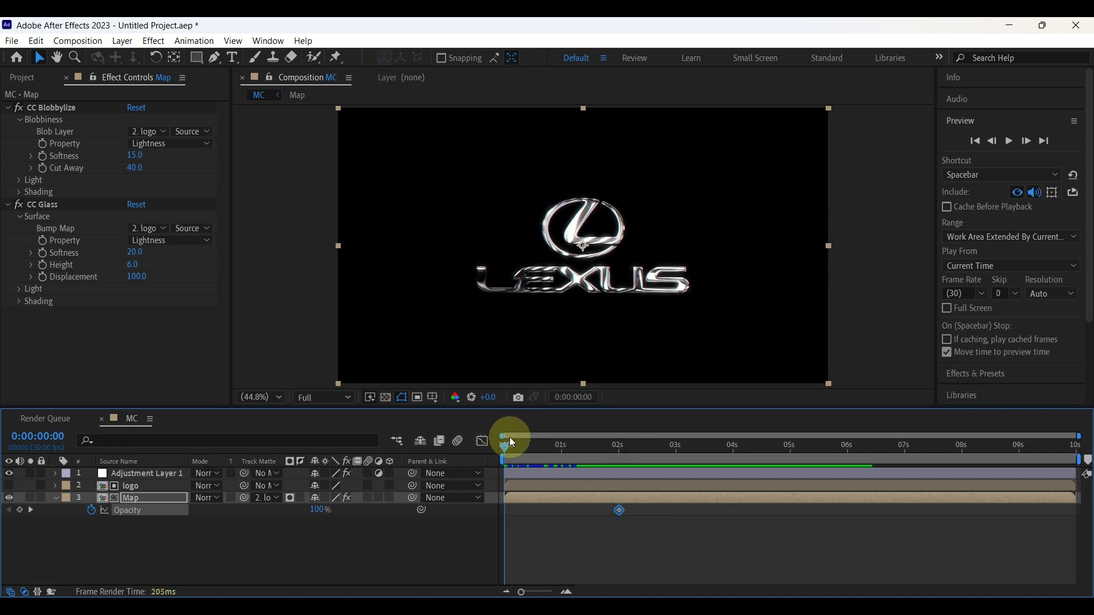
drag(312, 508, 119, 509)
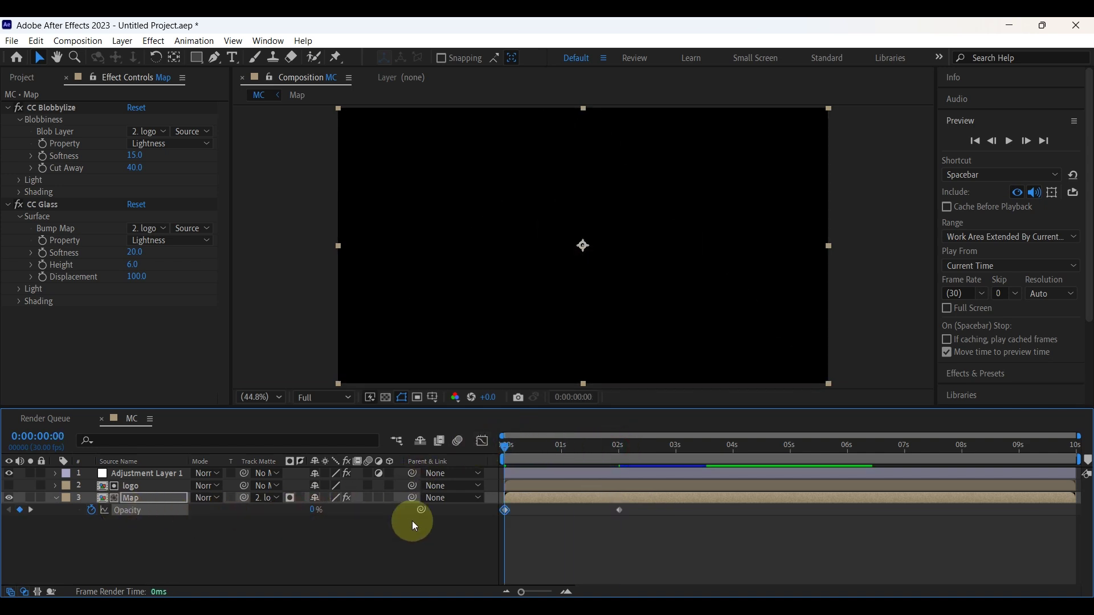
Step: Apply Easy Ease to the first Opacity keyframe, lengthen its influence, and preview the fade-in
right_click(504, 510)
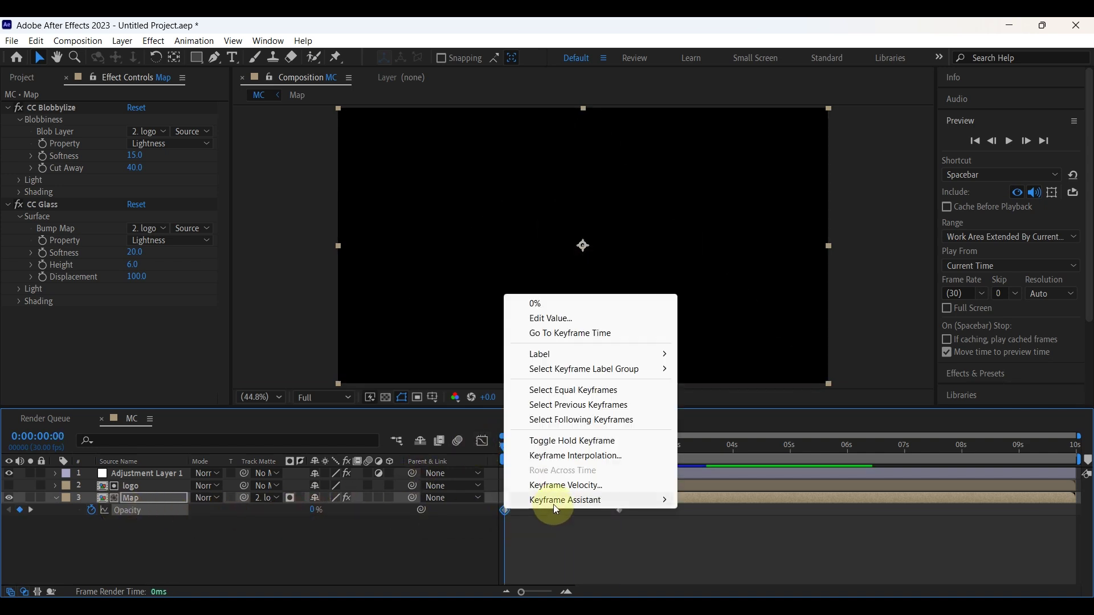
mouse_move(552, 505)
click(721, 409)
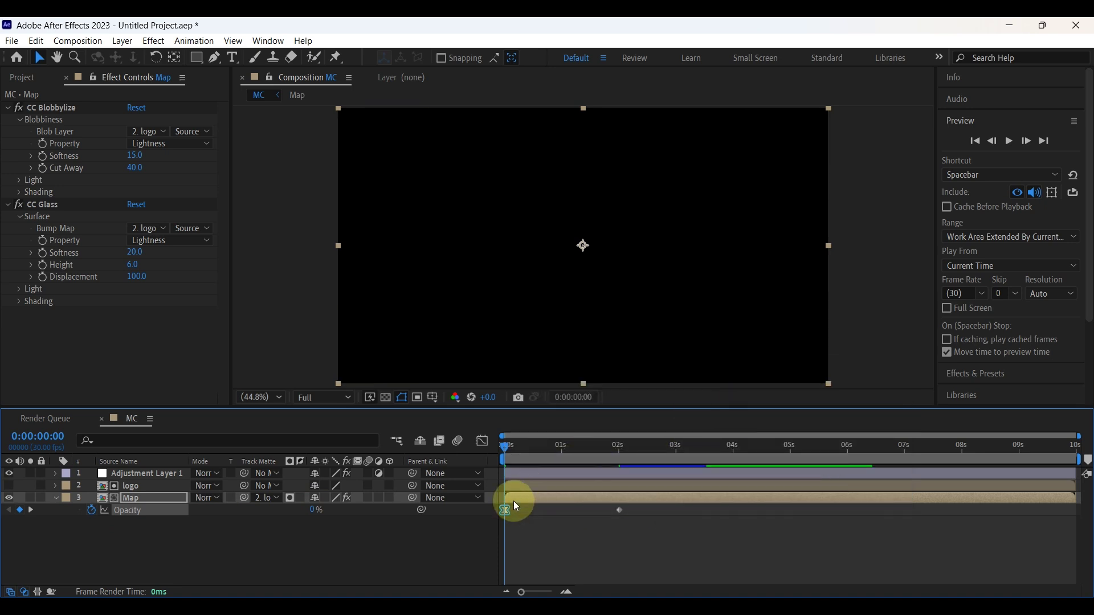
click(480, 434)
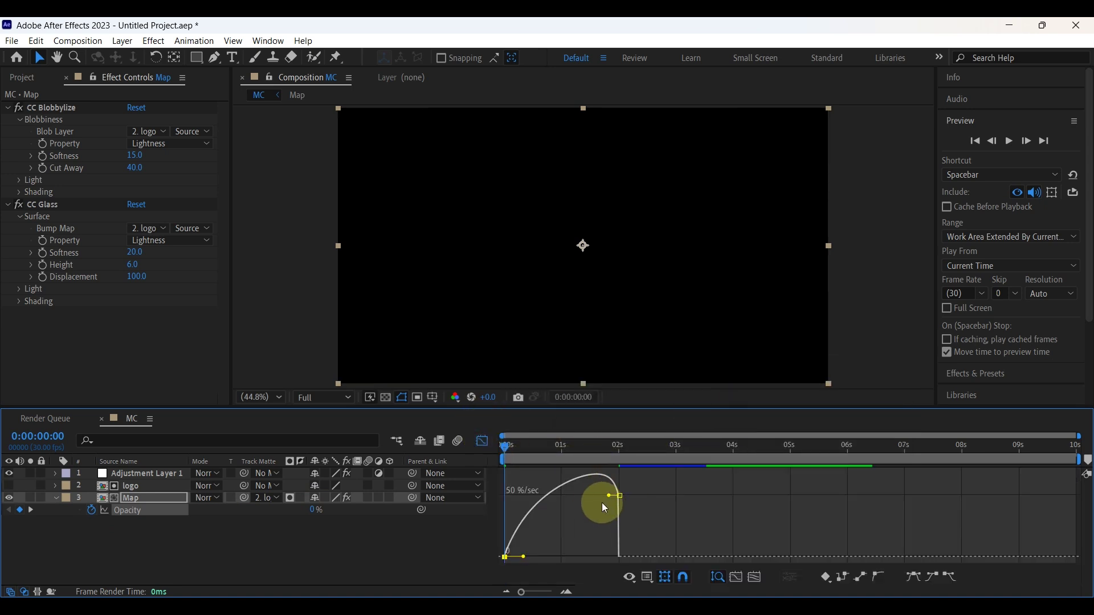
drag(523, 556, 542, 556)
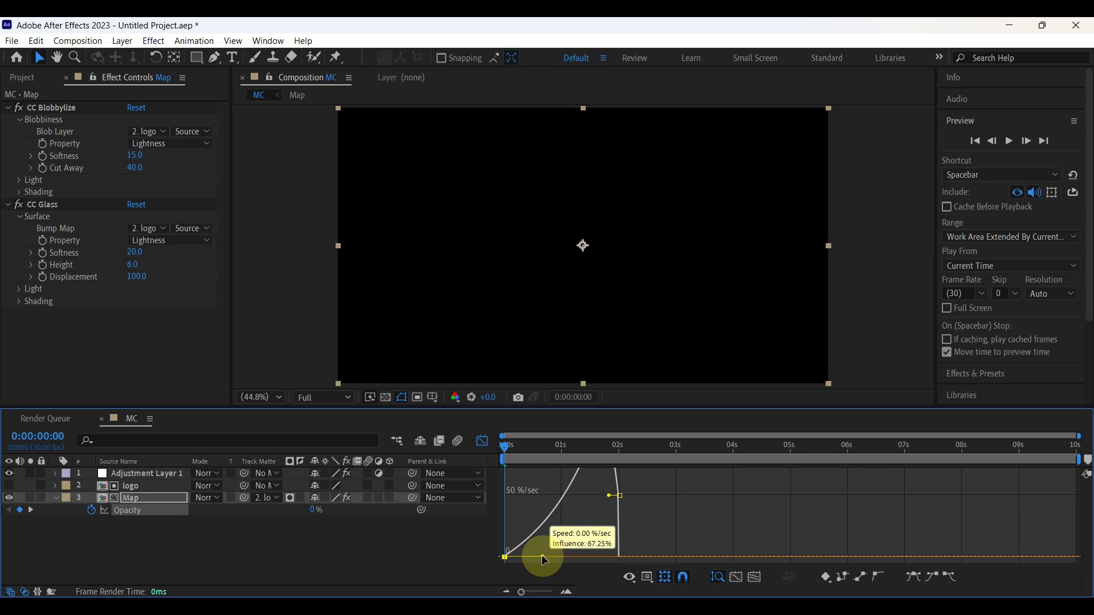
click(482, 441)
click(1009, 142)
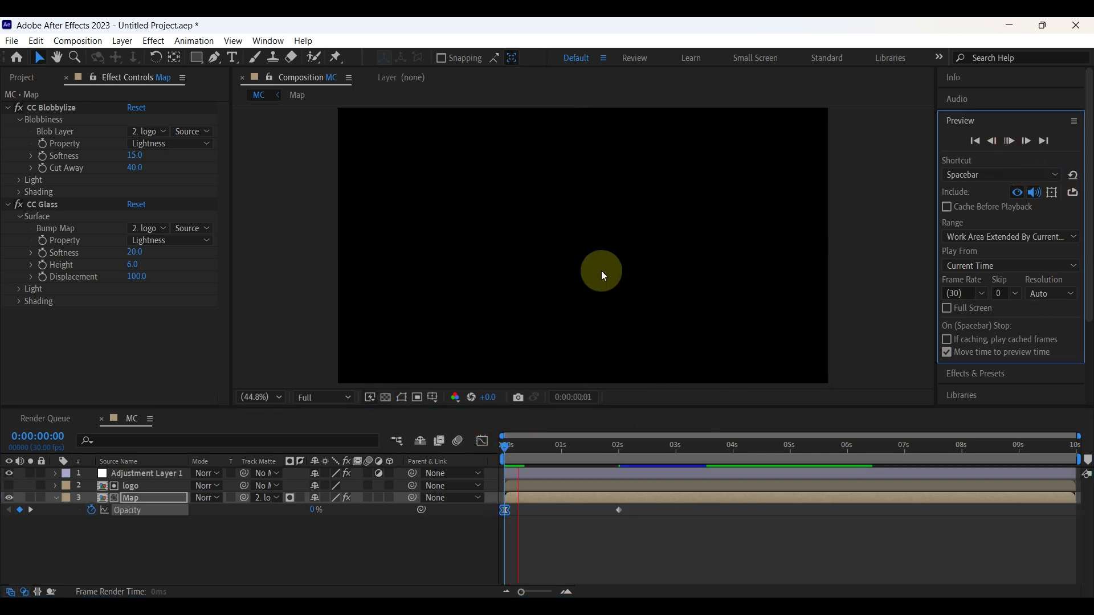
drag(621, 447, 589, 461)
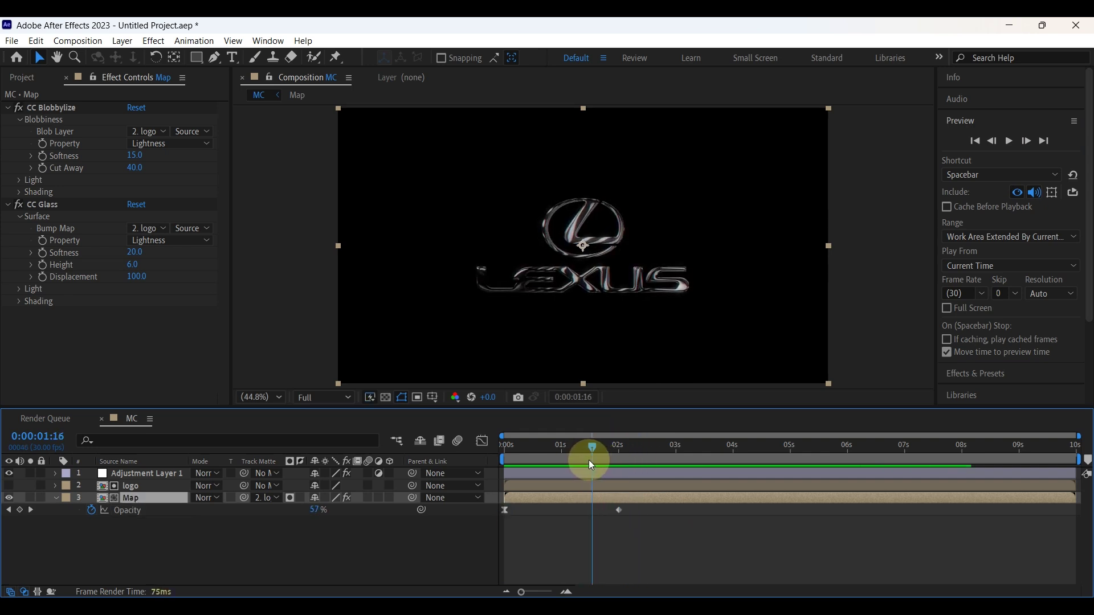
Step: Keyframe the logo layer's Scale at 100% at 1:16, then enter 105 at 4:29
click(152, 485)
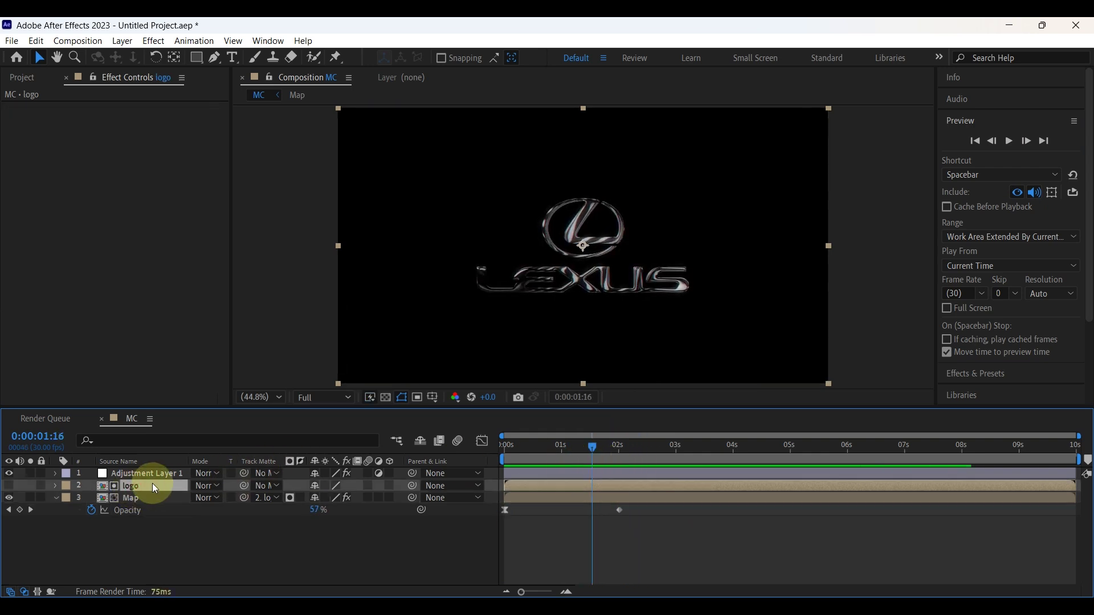
key(s)
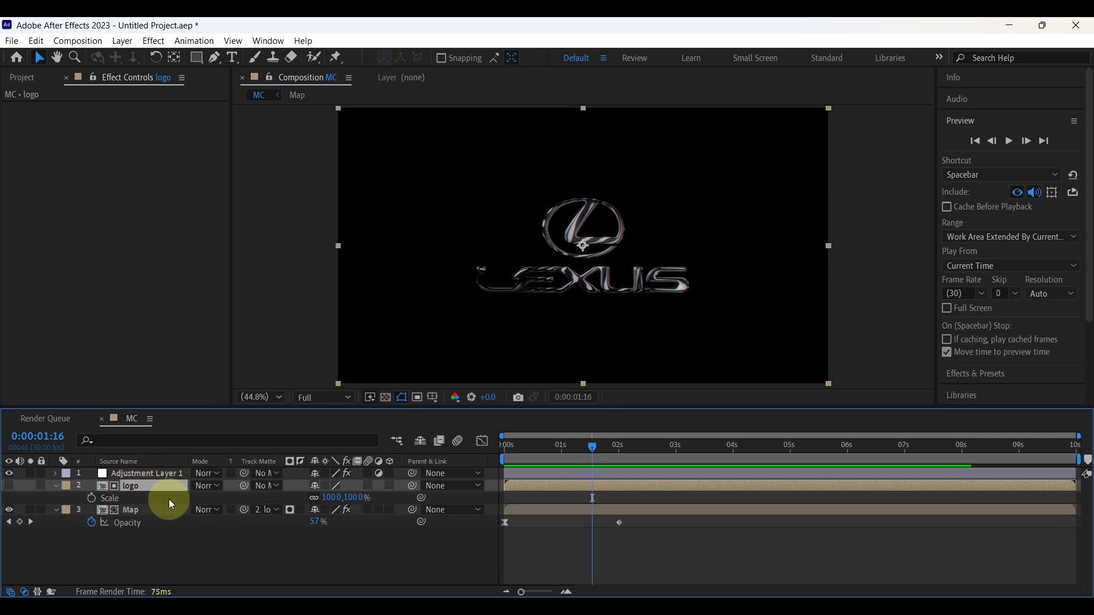
click(90, 496)
drag(592, 446, 789, 454)
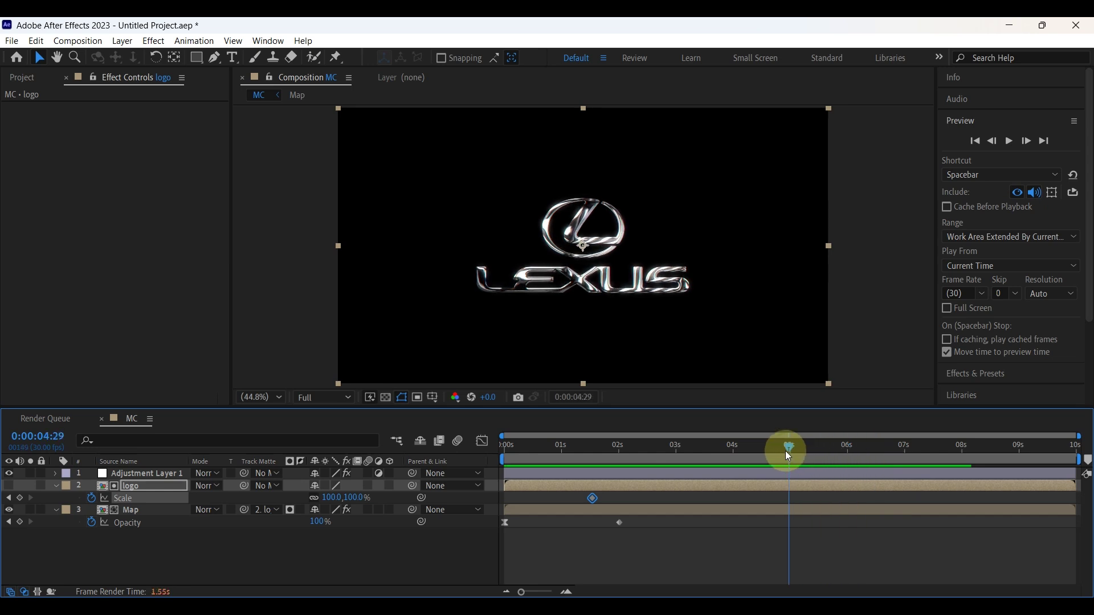
click(333, 499)
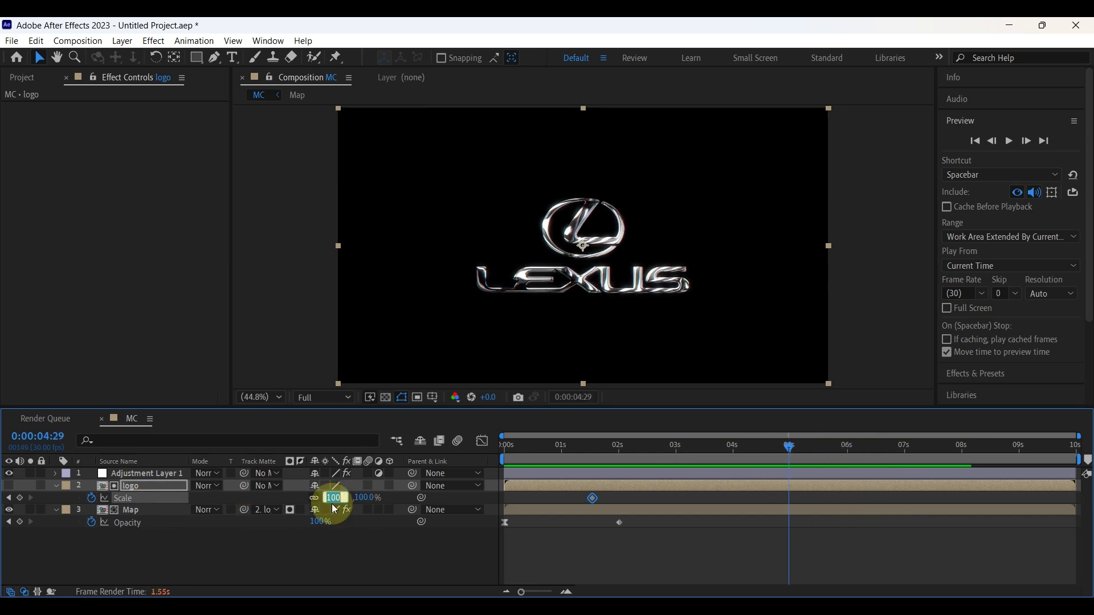
text(105)
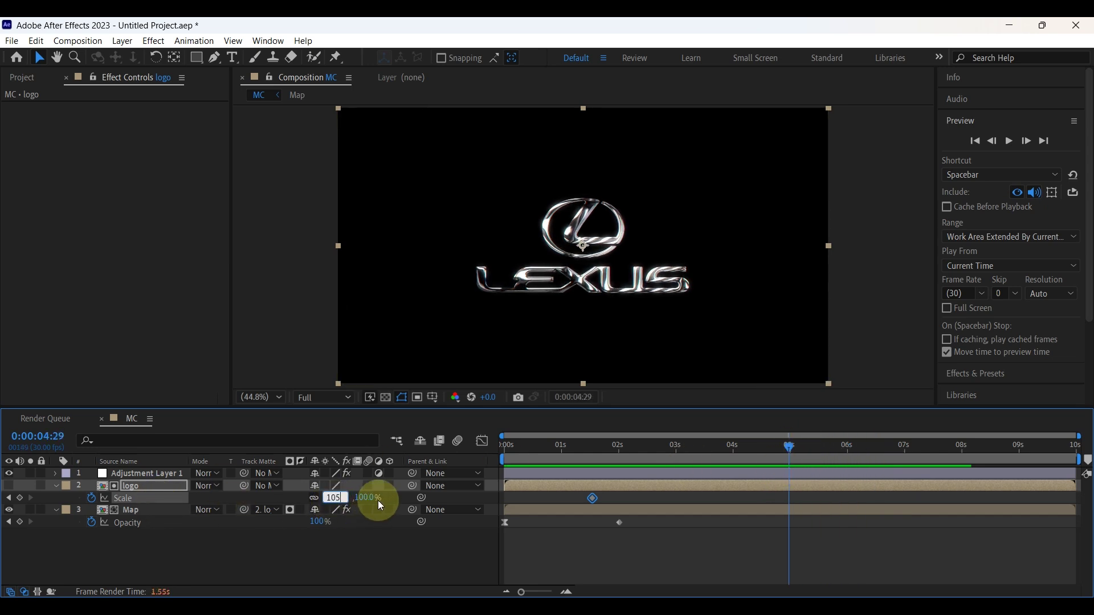